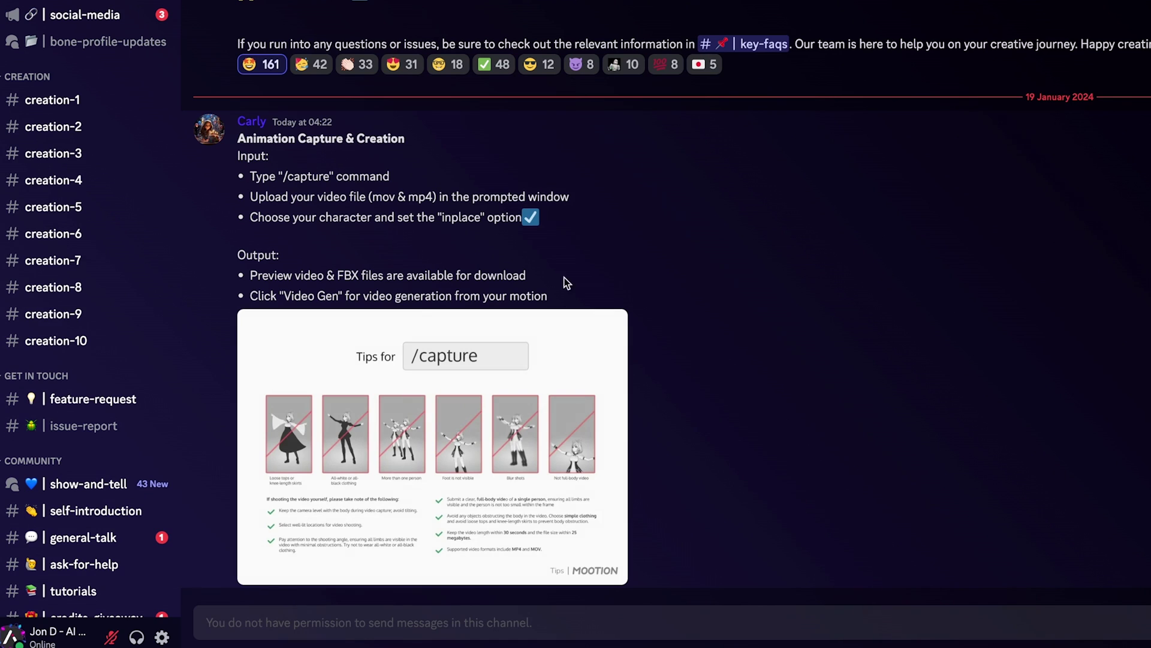
Step: Go to the Direct Messages home so the Friends list is showing
mouse_move(78, 123)
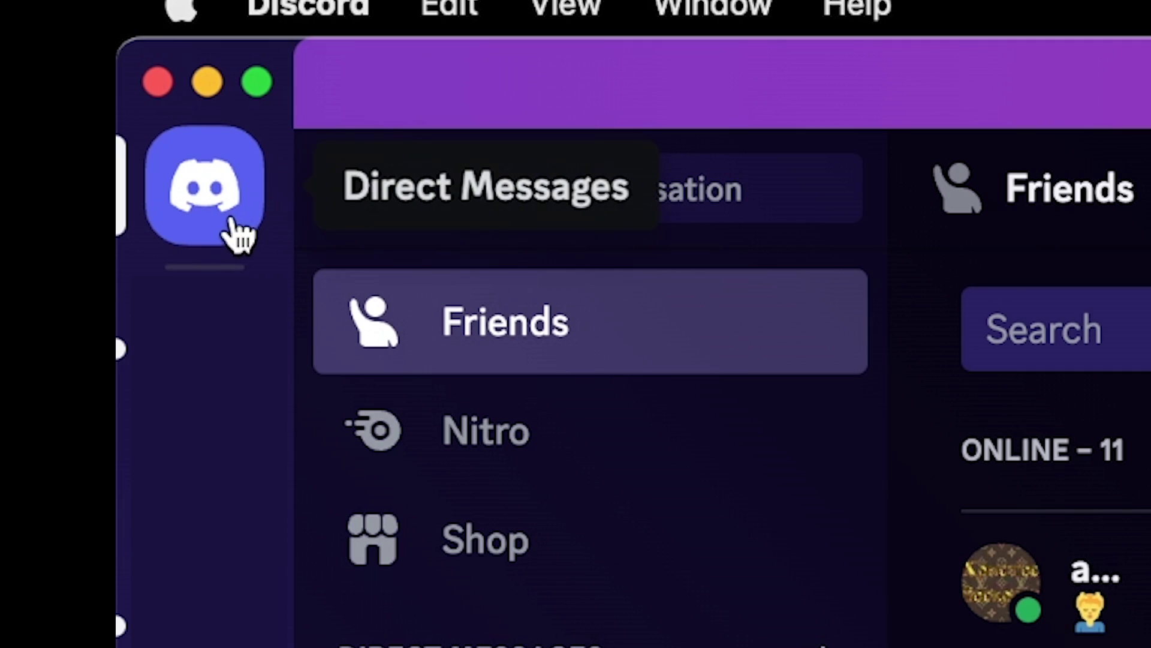
Step: In the Mootion Bot DM, send /capture for Jon_02B.mp4 with character Bot and inplace True
left_click(609, 191)
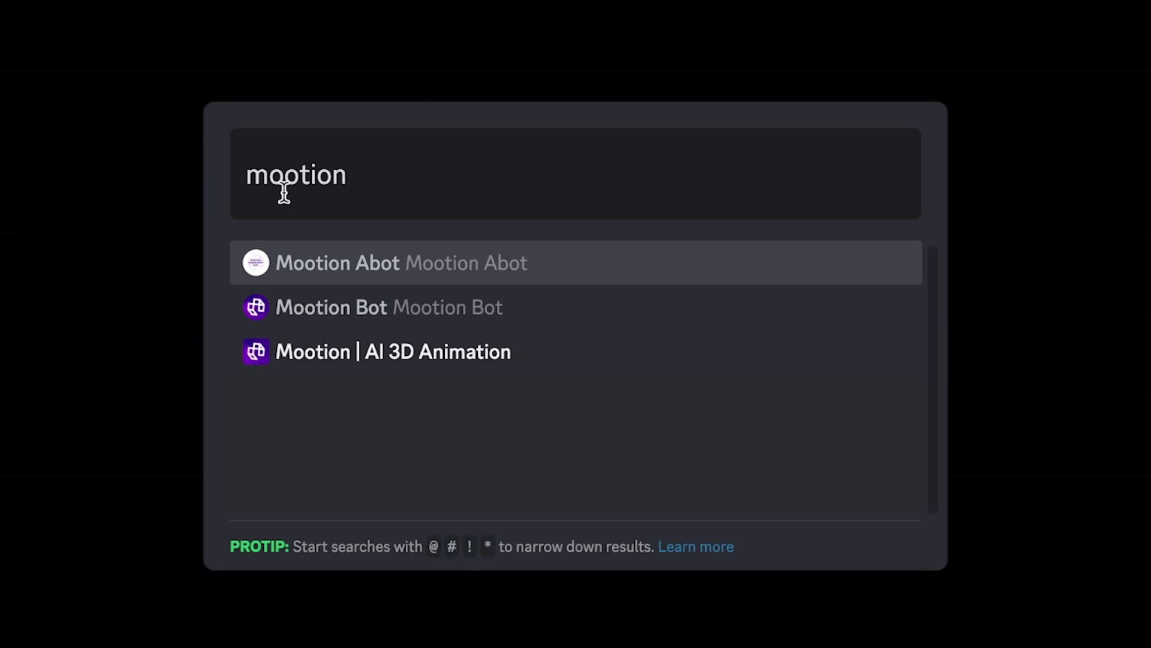
left_click(393, 318)
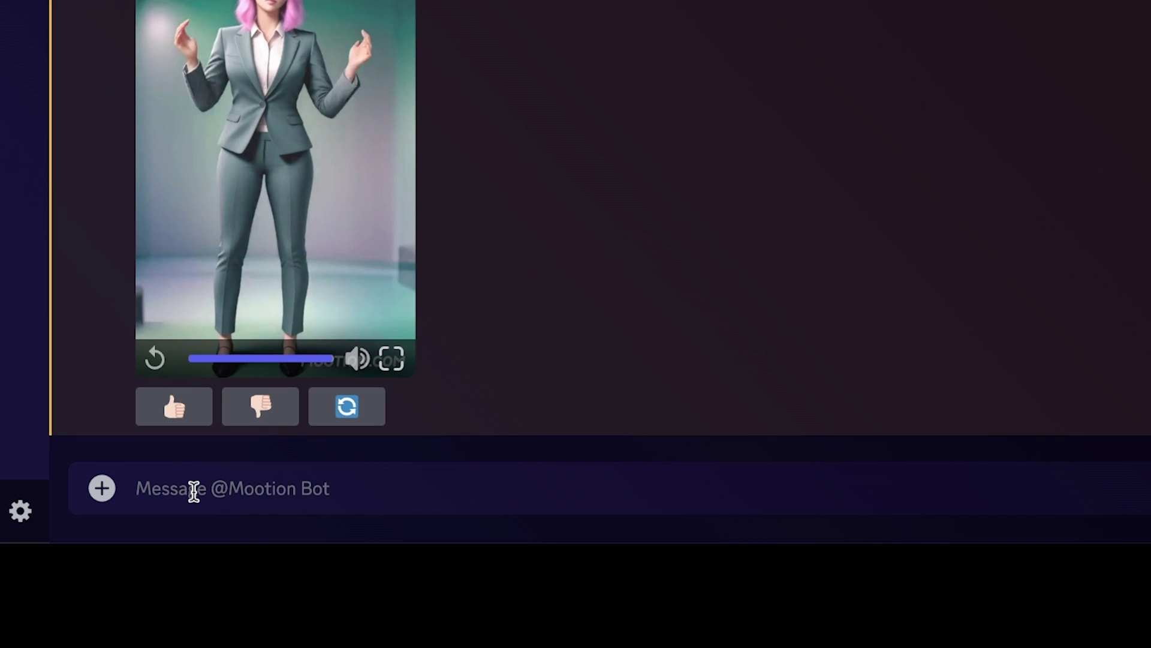
type("/")
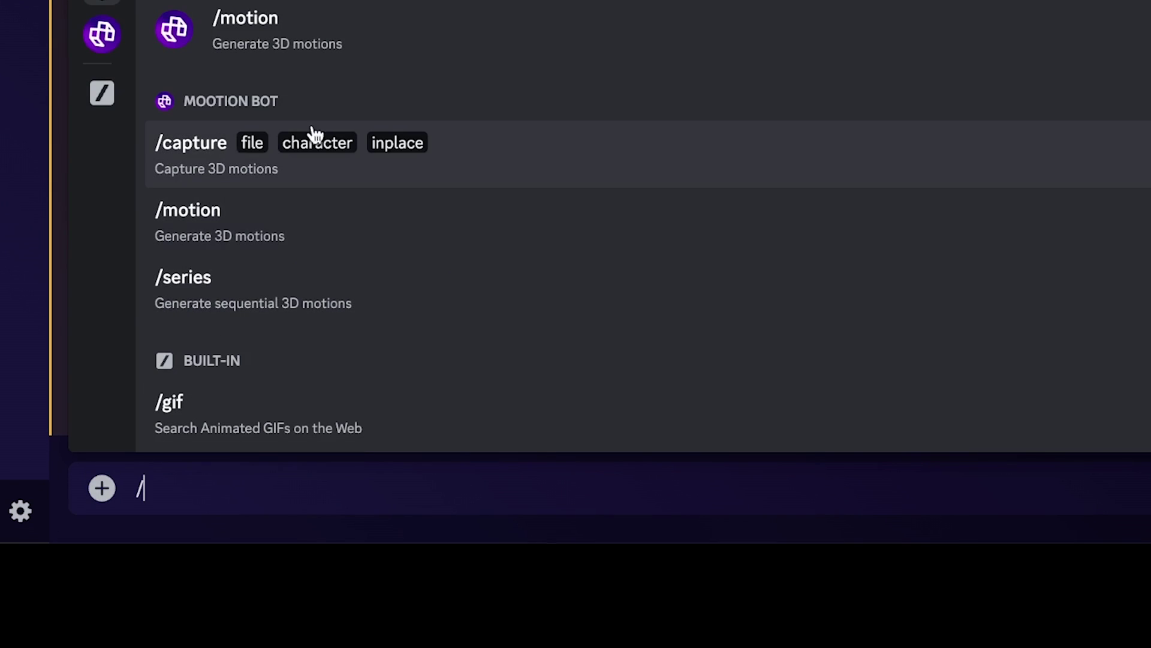
left_click(259, 162)
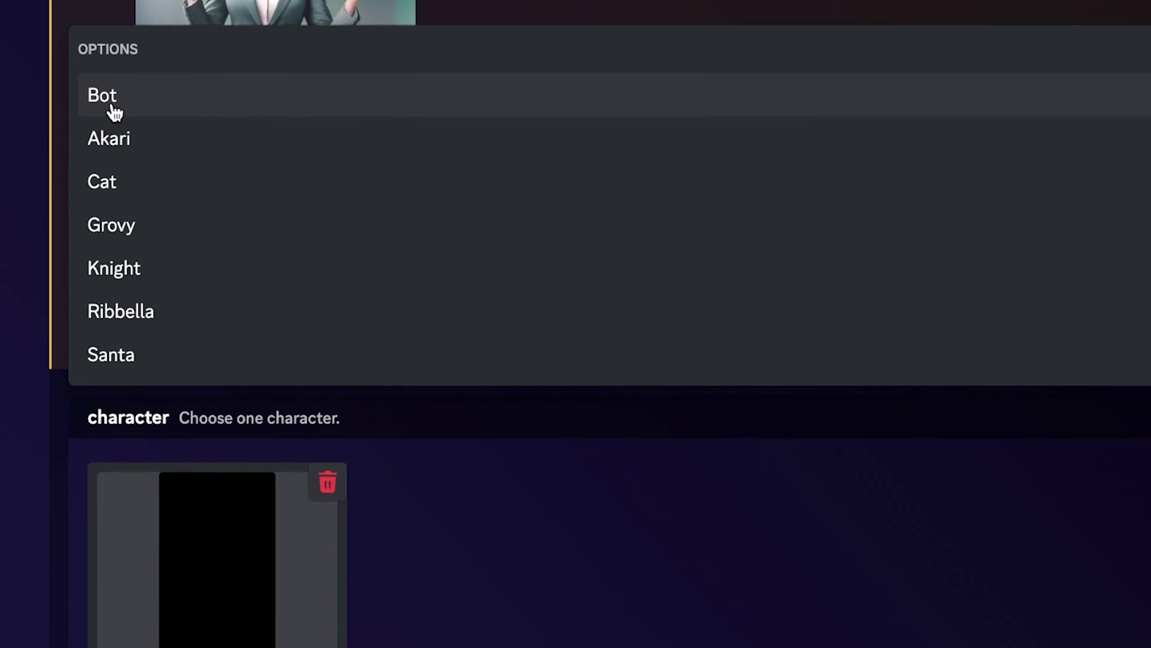
left_click(112, 96)
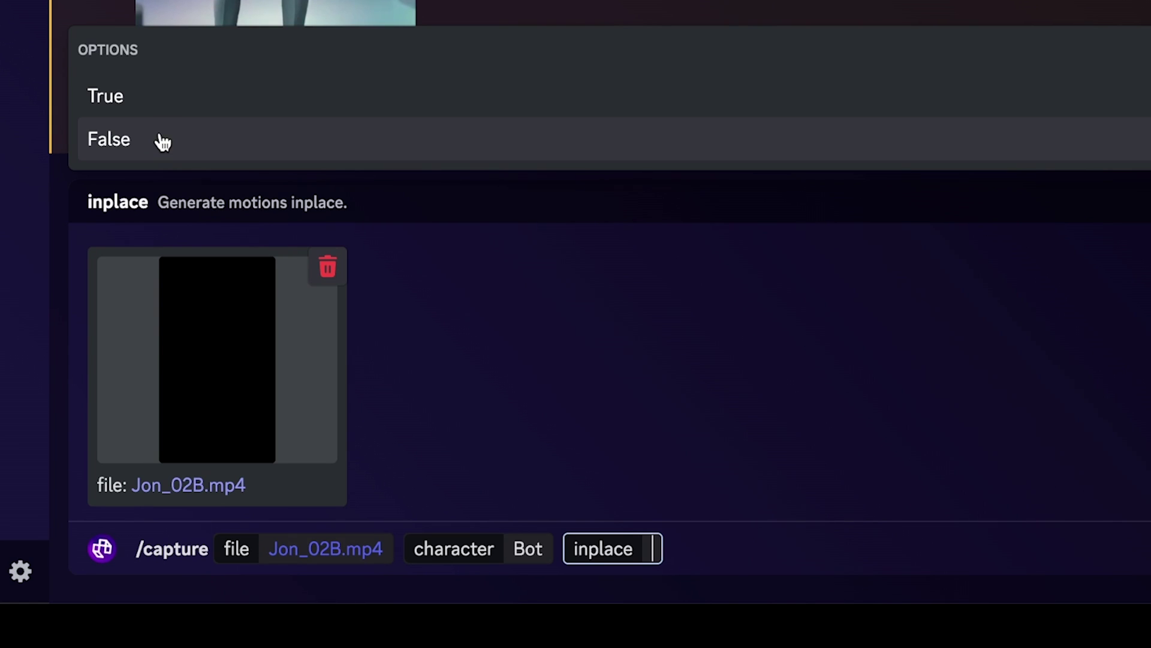
left_click(171, 99)
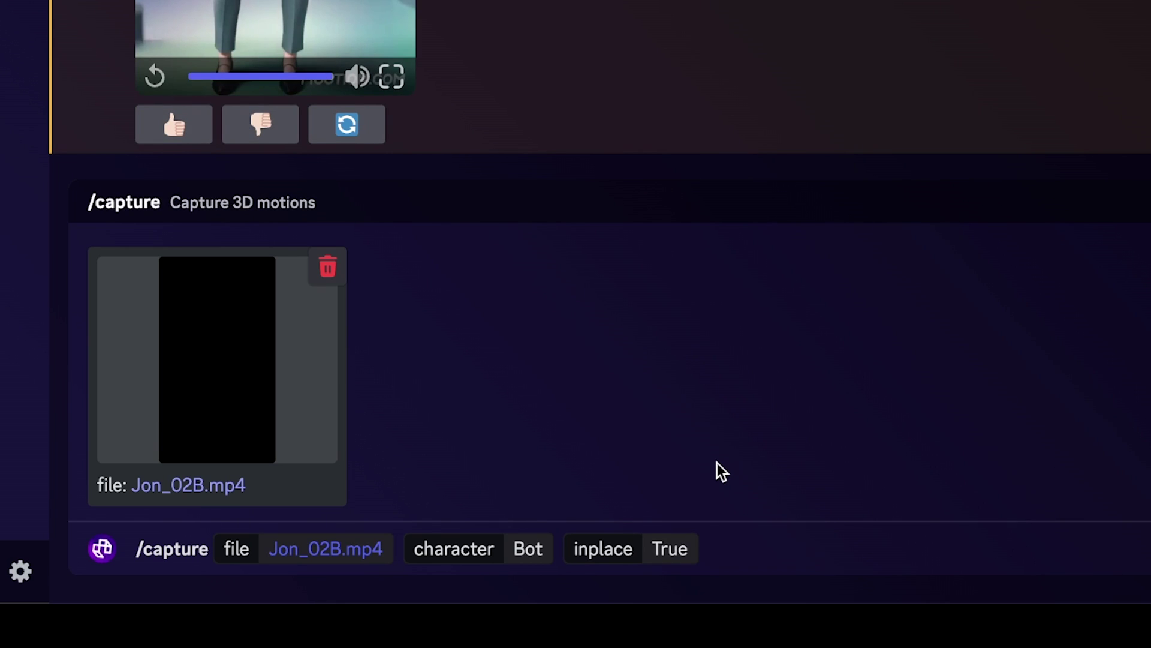
key("Return")
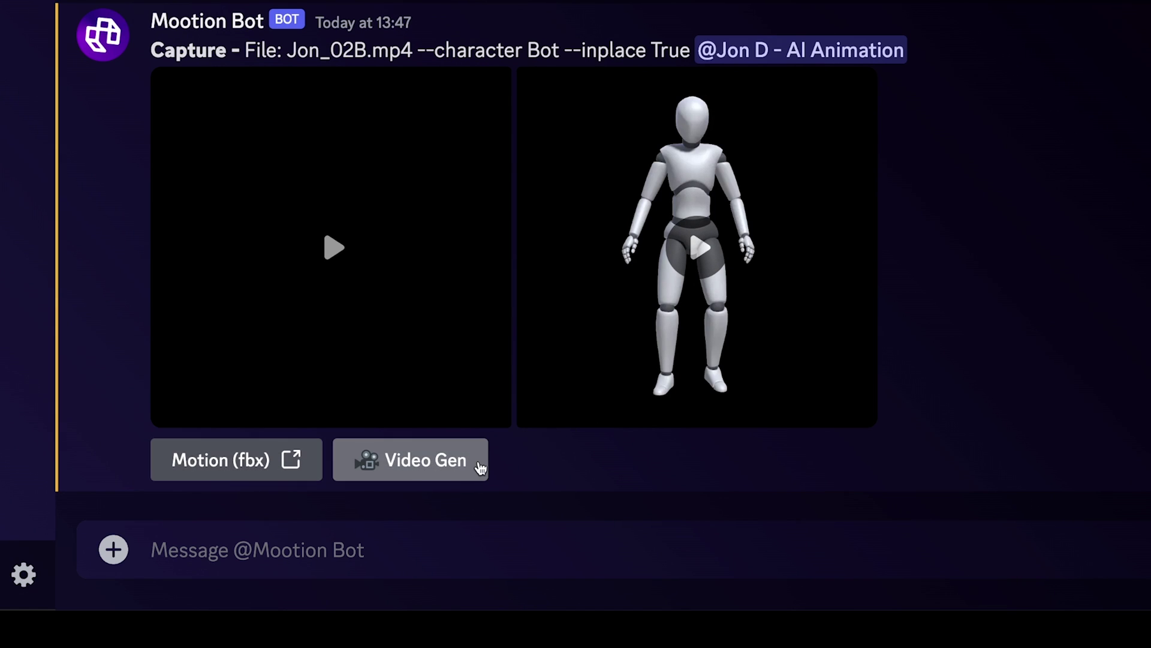
Step: Submit a Video Gen prompt for a cinematic female hip hop dancer in enchanted woodland
left_click(415, 461)
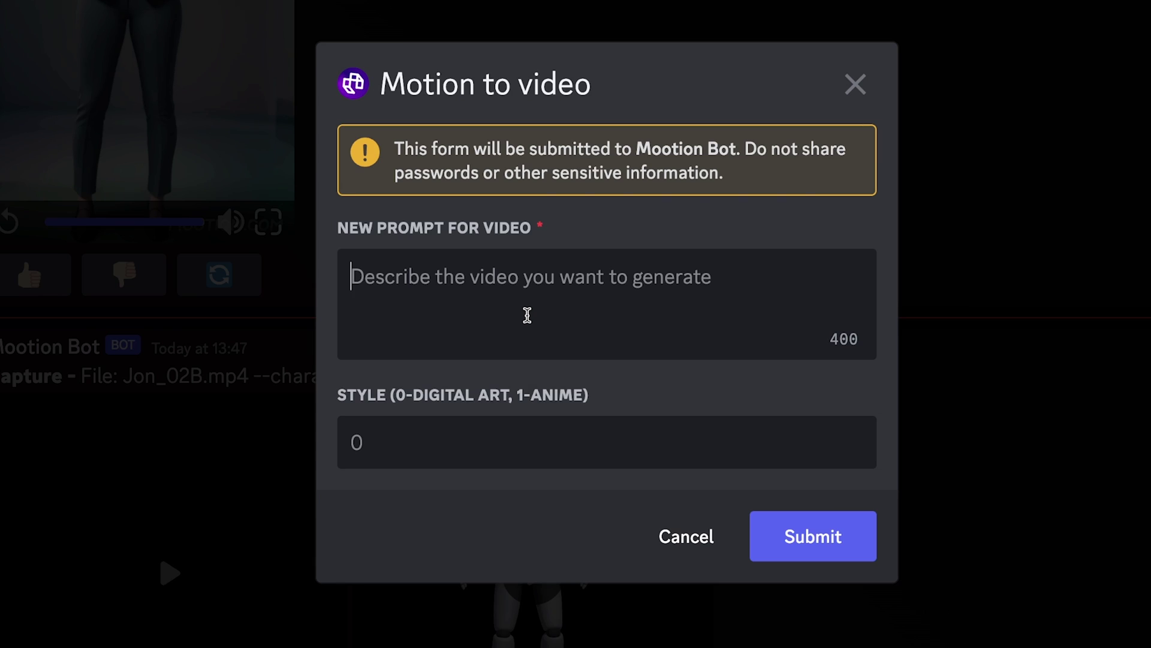
type("Female hip hop dancer, in white puffe")
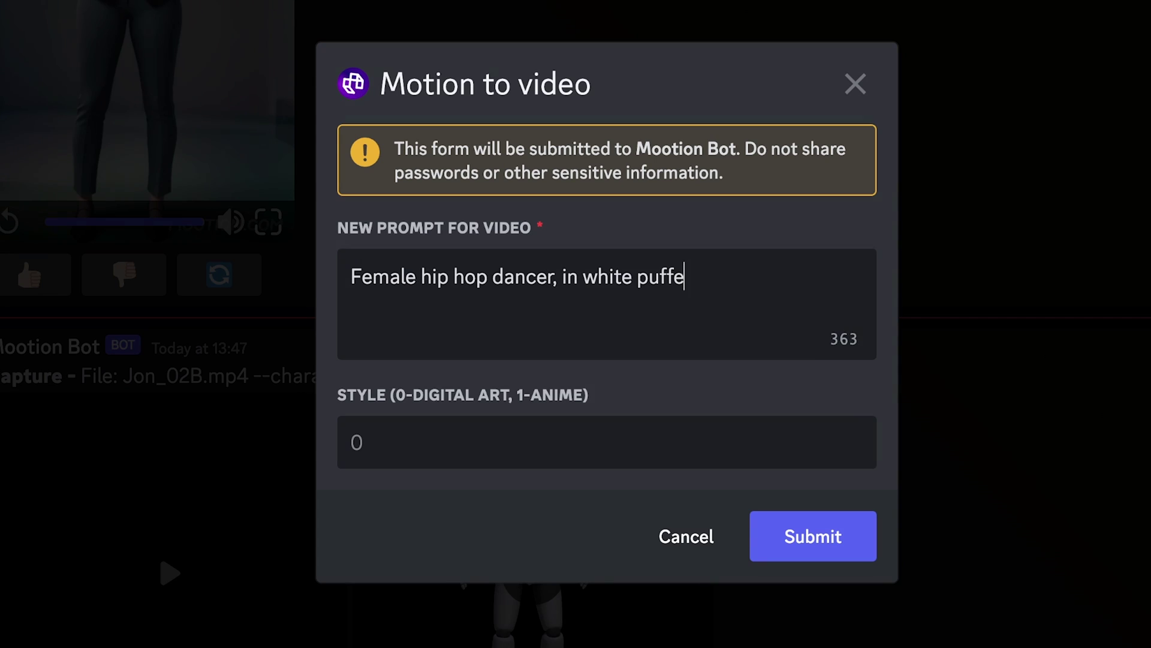
type("lism. Cinematic.")
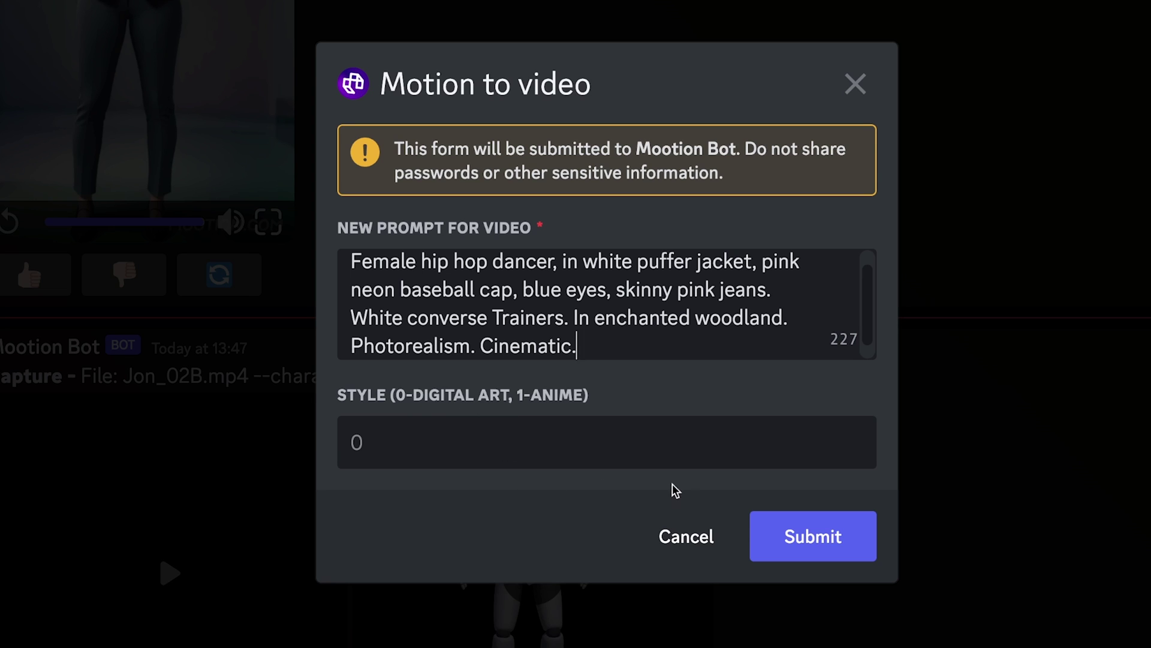
left_click(793, 540)
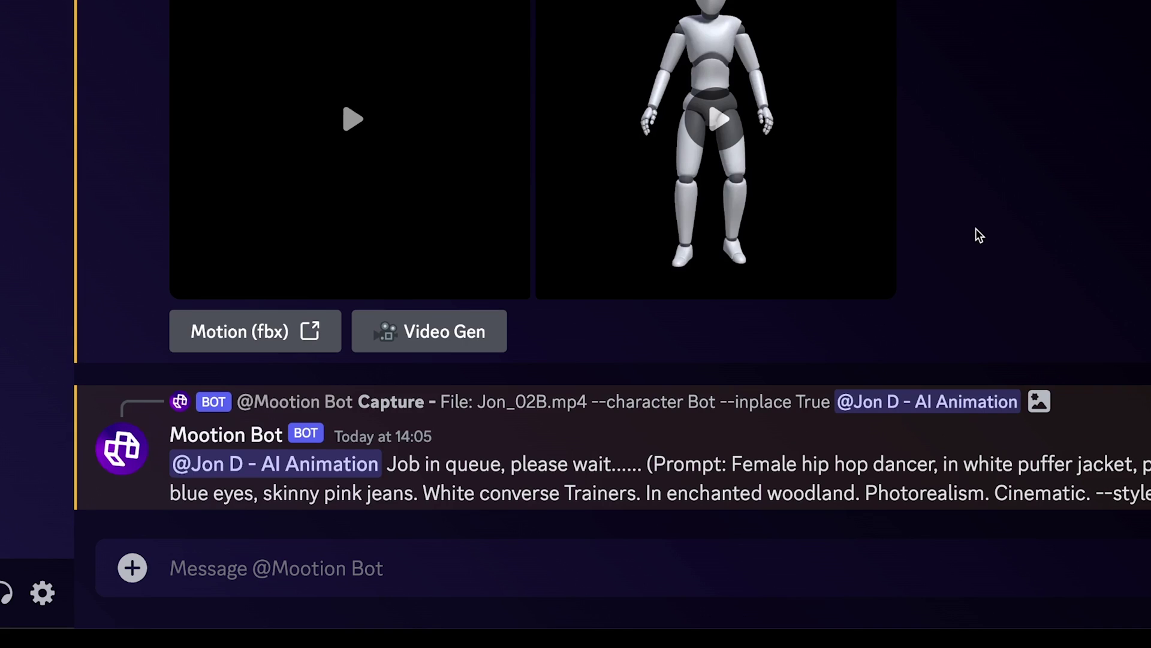
Step: Reopen the capture's Motion to video form with the dancer prompt already filled in
left_click(493, 333)
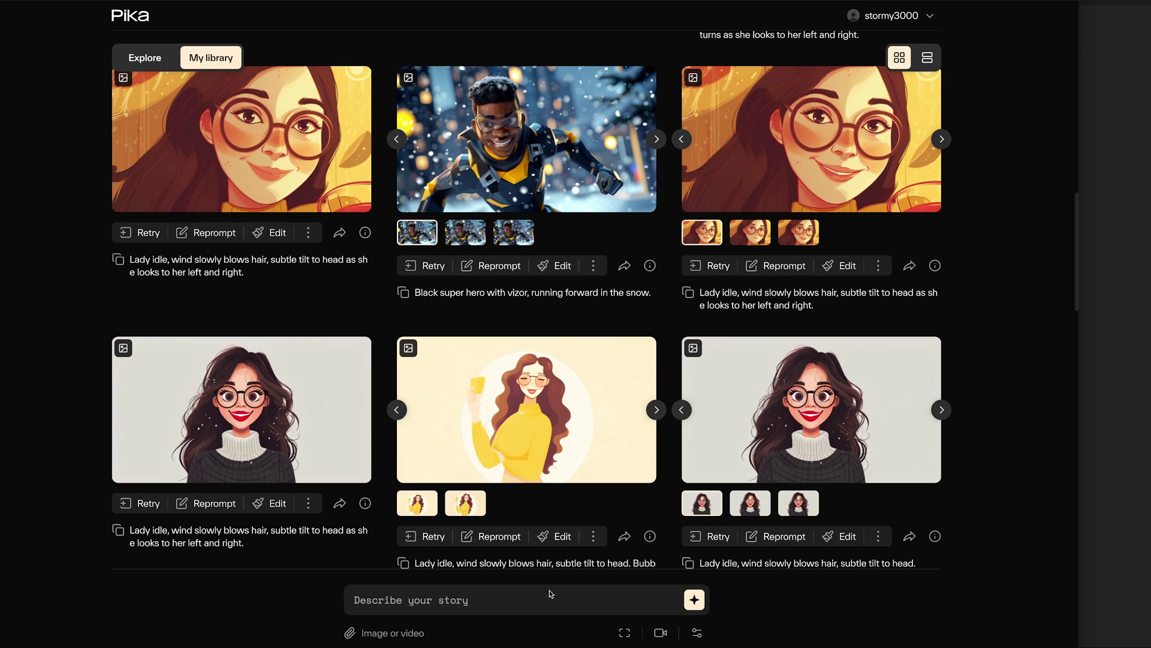
Step: Attach the dancer image, expand its canvas to 16:9, and shrink the figure within it
left_click(400, 633)
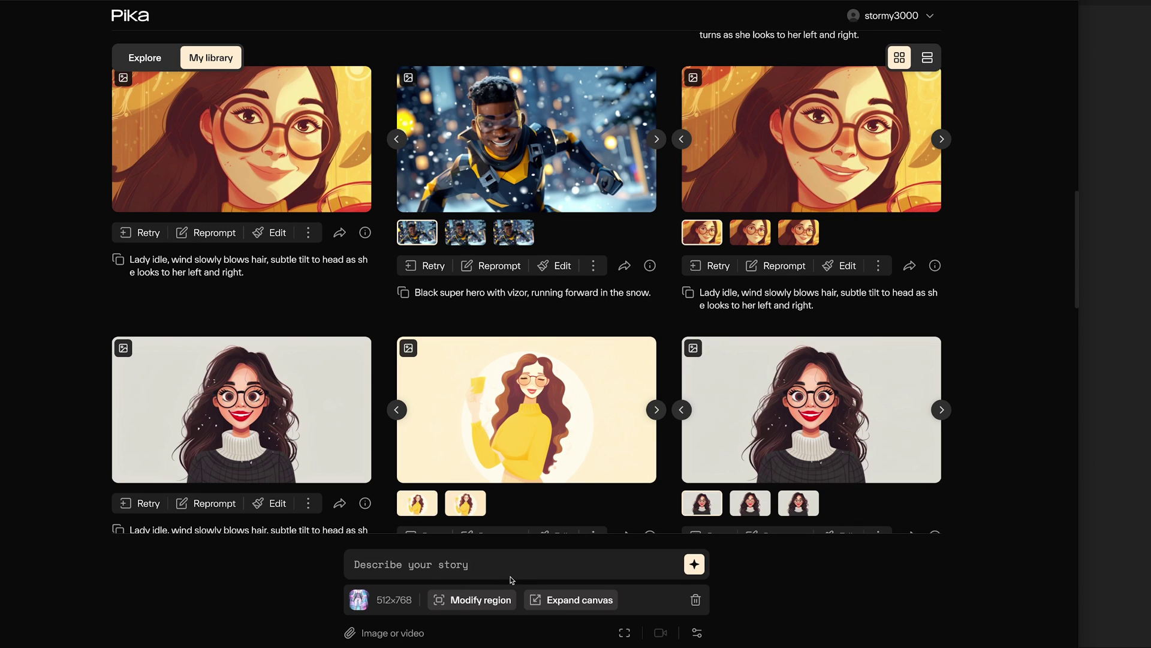
left_click(564, 600)
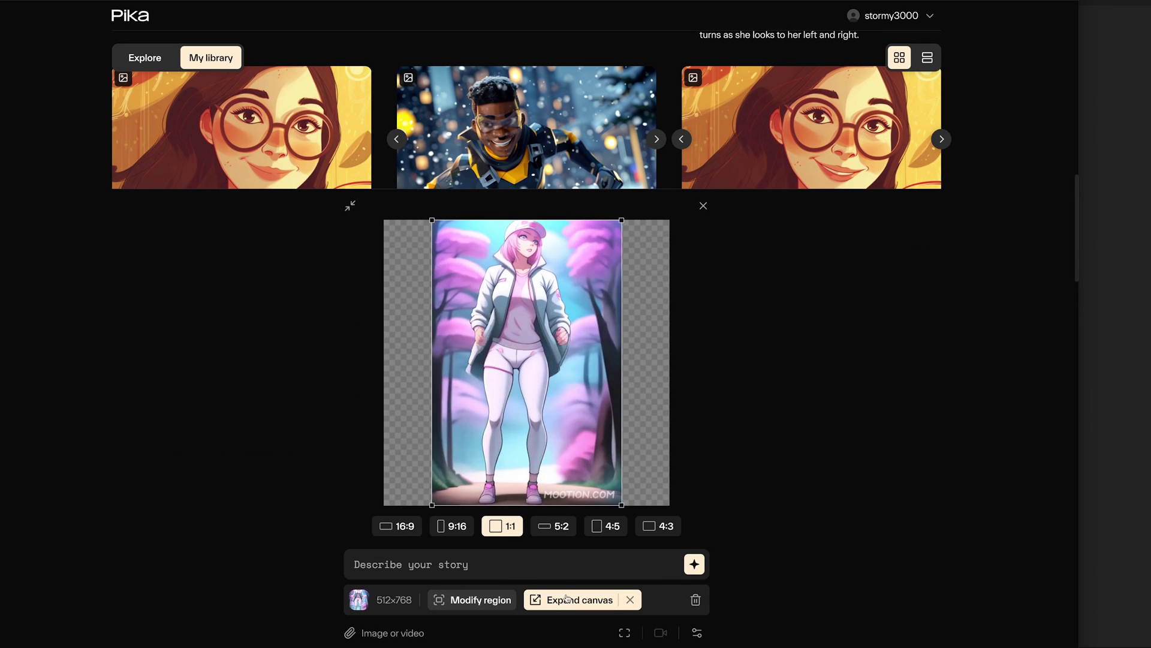
left_click(397, 526)
left_click_drag(459, 509, 487, 482)
left_click_drag(522, 394, 514, 403)
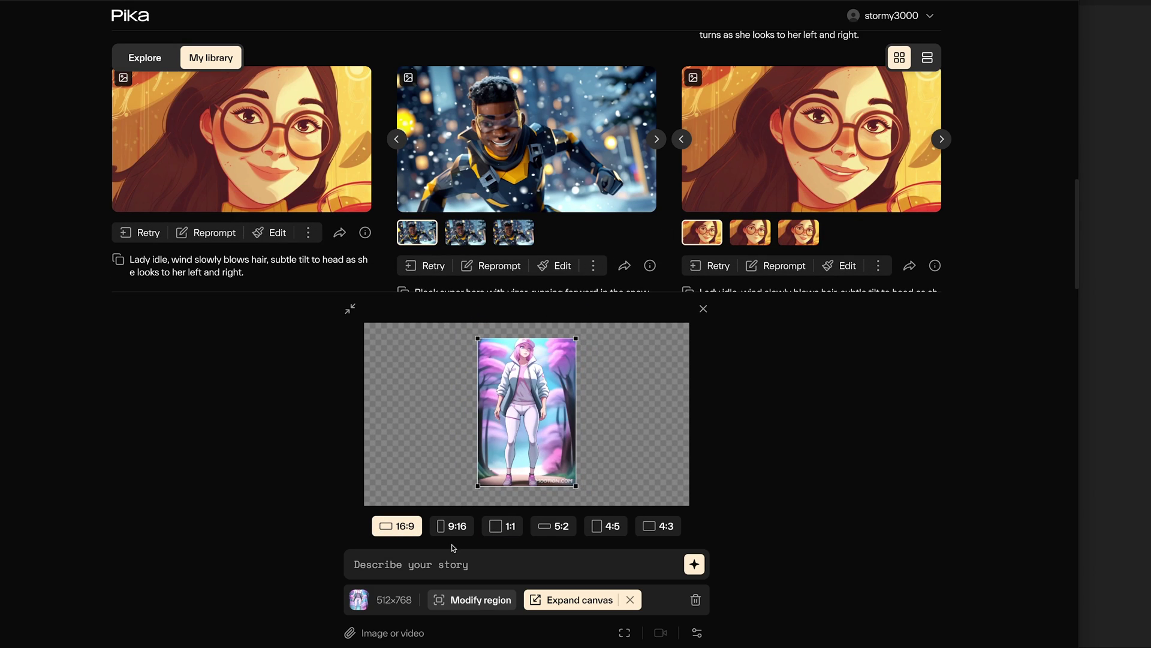
Step: Enter the prompt 'Enchanted woodland anime style.' and review the generation parameters
left_click(482, 562)
type("Enchanted woodland anime style.")
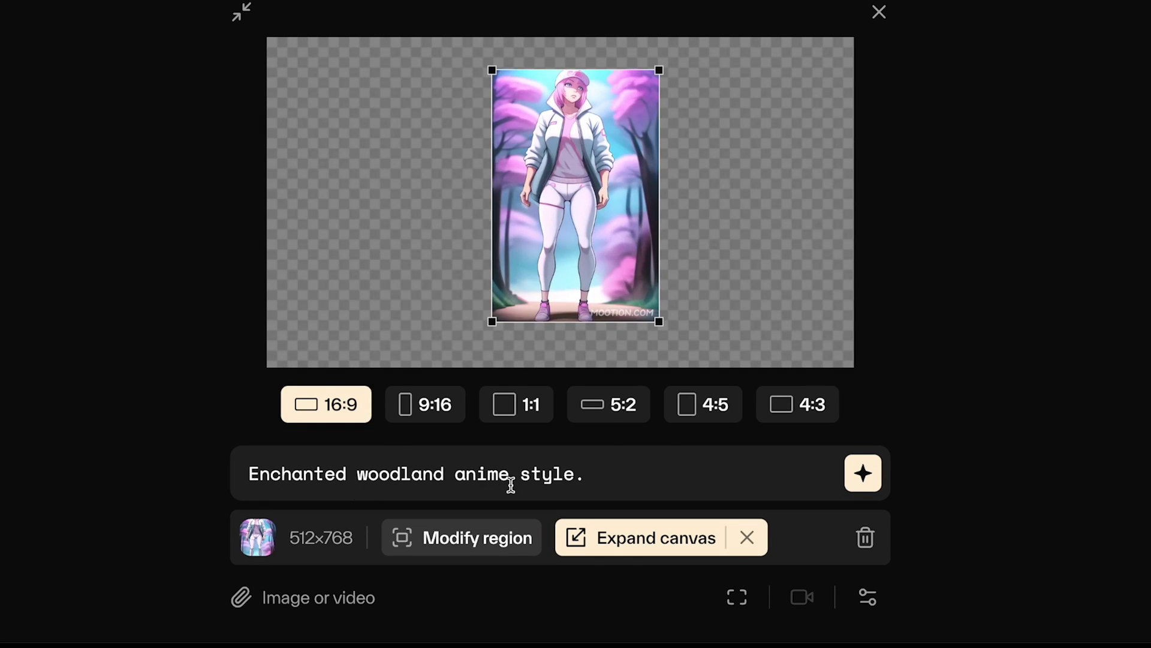
left_click(867, 599)
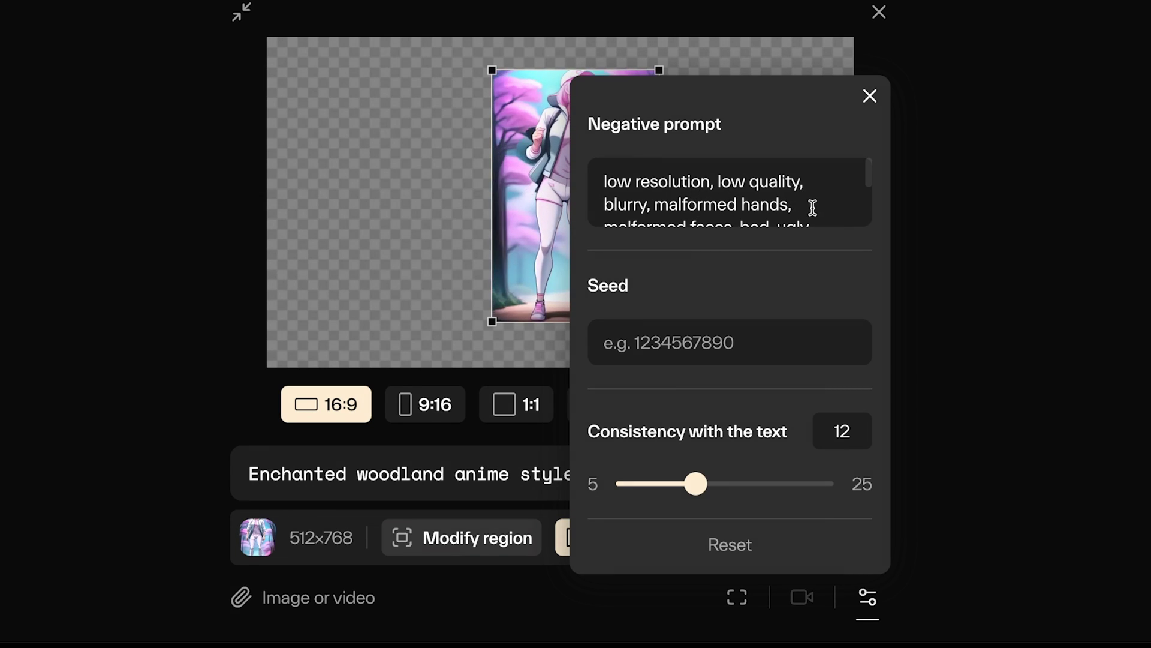
scroll(812, 209, "down", 3)
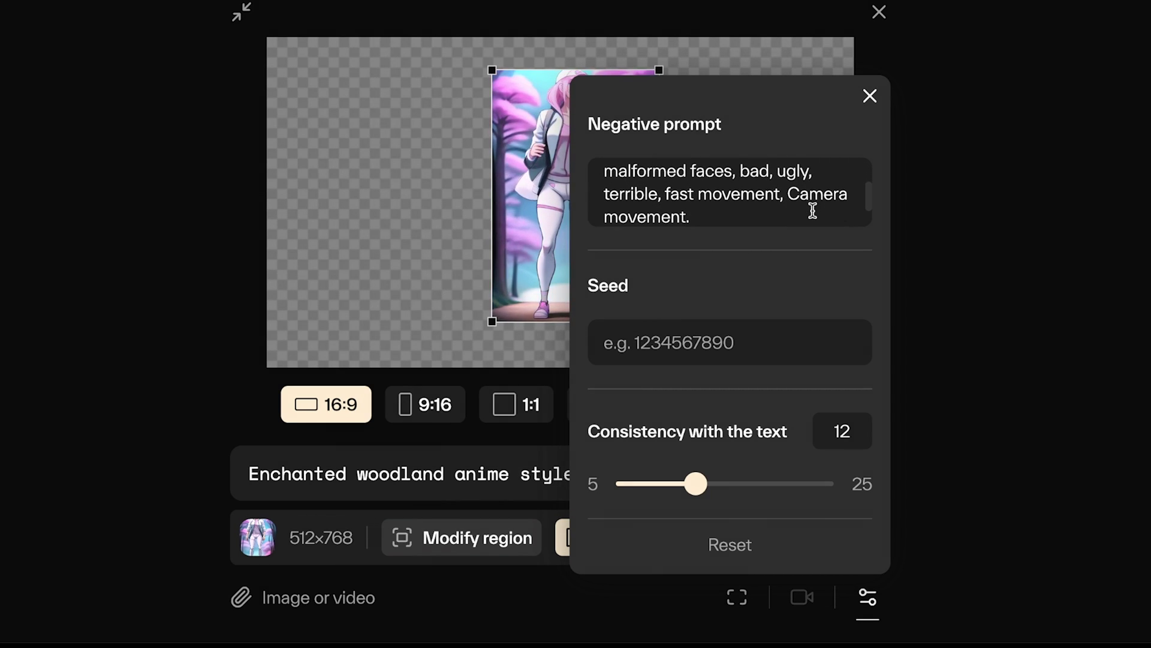
left_click(920, 127)
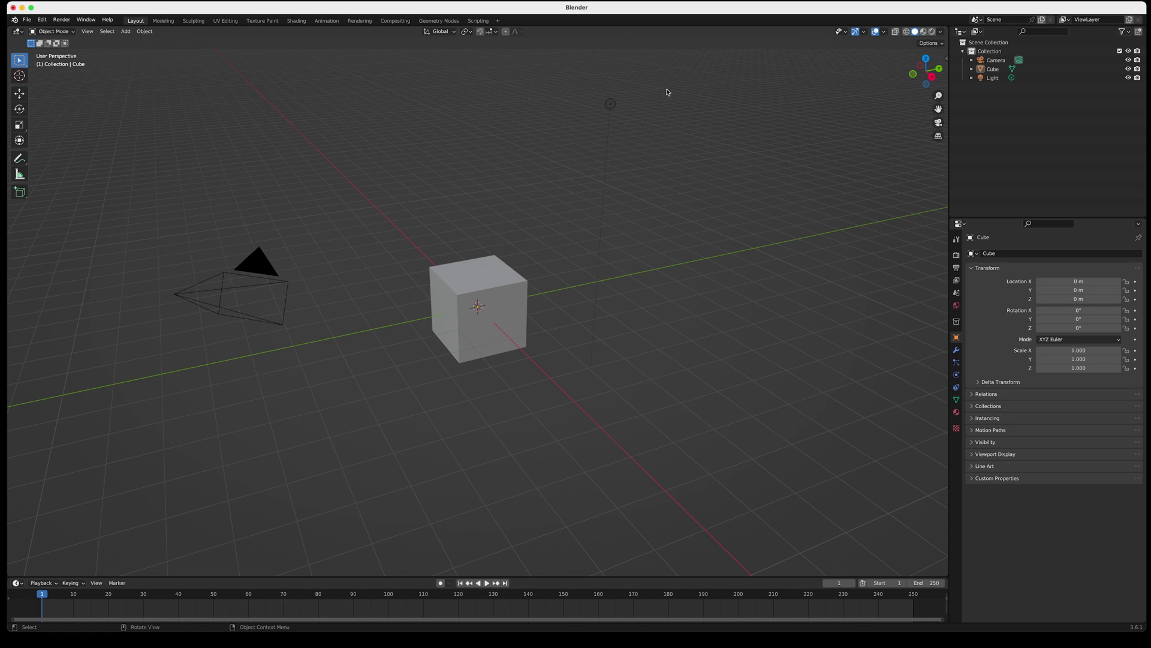
Step: Delete the default camera, cube and light, import the Mootion bot FBX, and play its animation
left_click_drag(667, 92, 147, 392)
key("Delete")
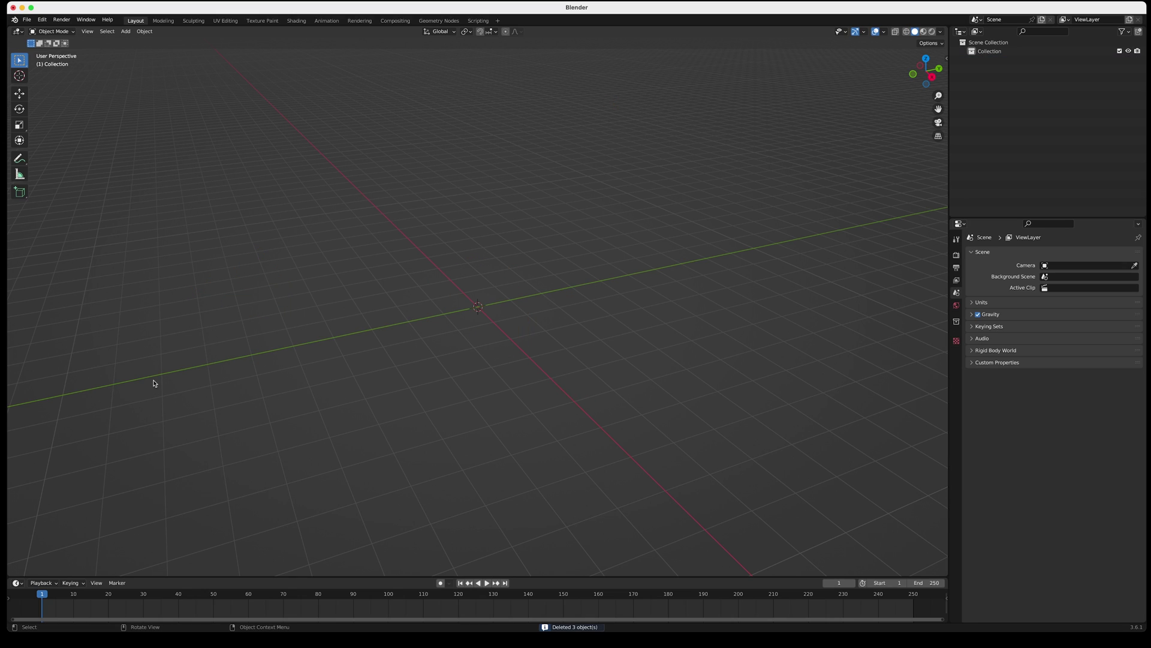
left_click(28, 20)
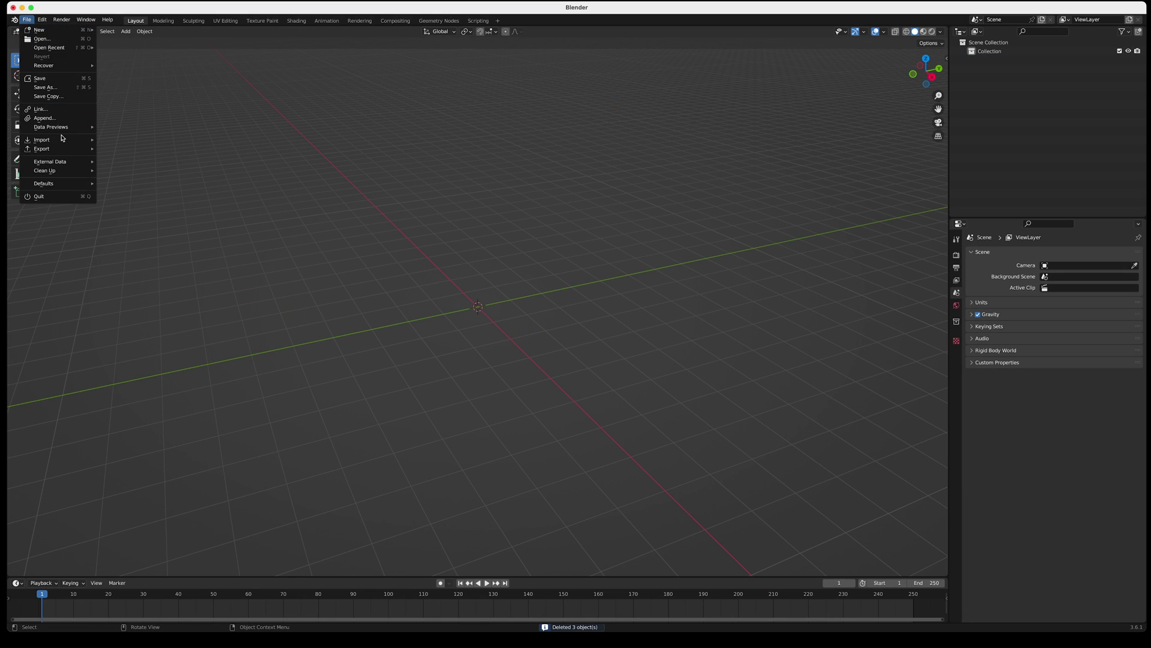
mouse_move(66, 140)
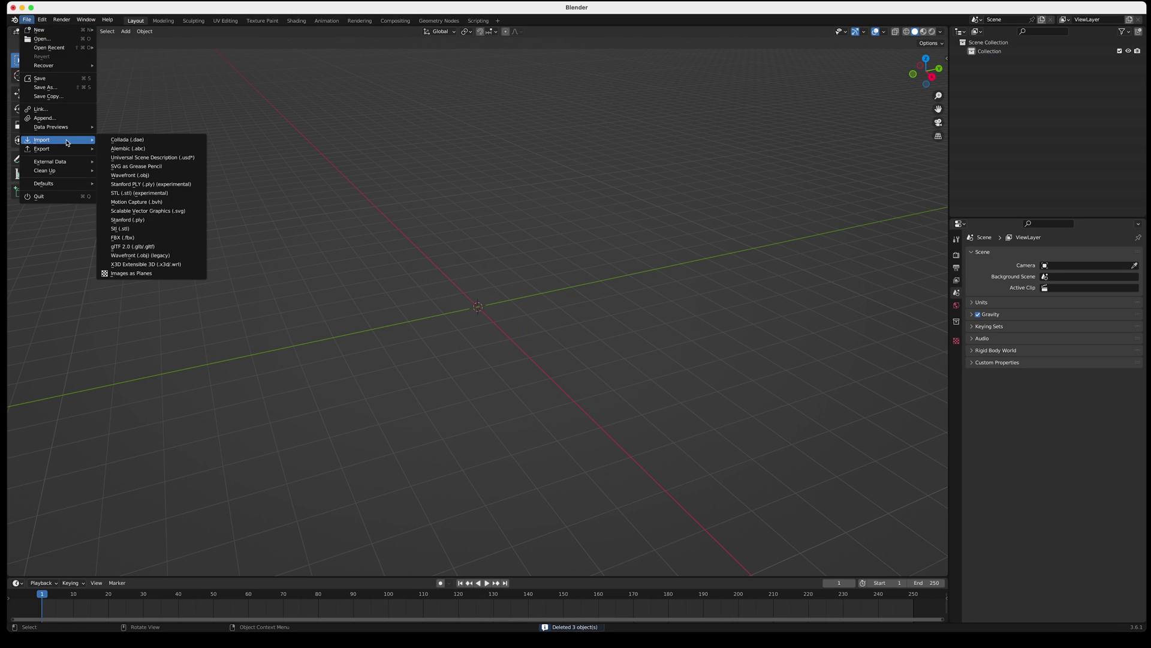
left_click(148, 238)
double_click(412, 151)
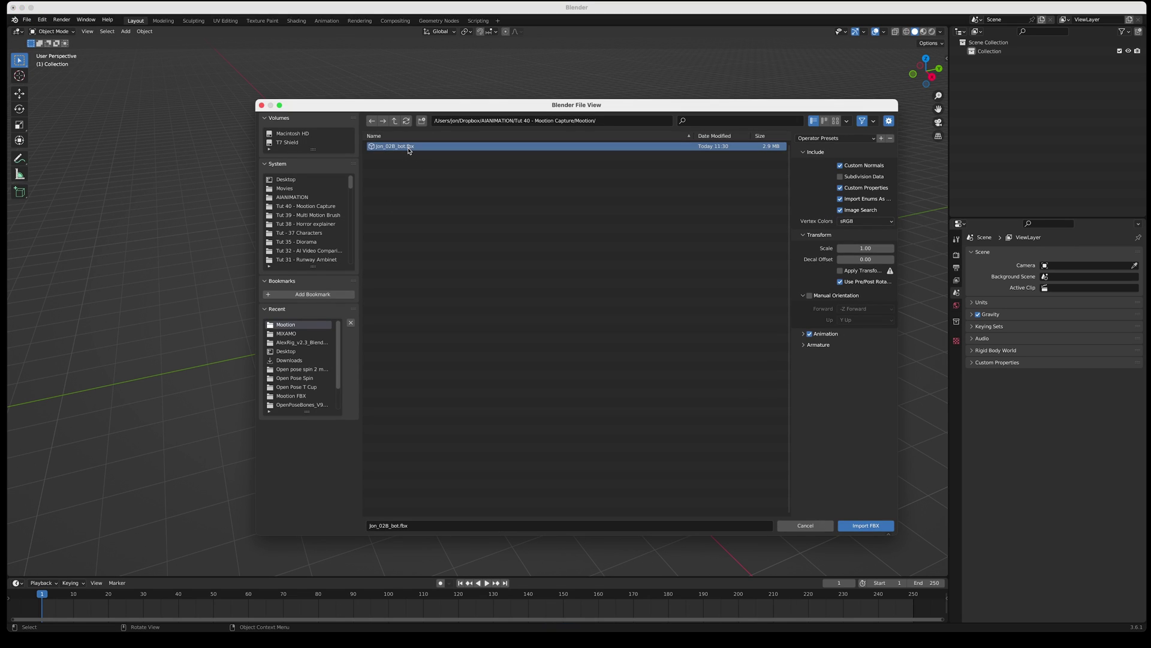
key("space")
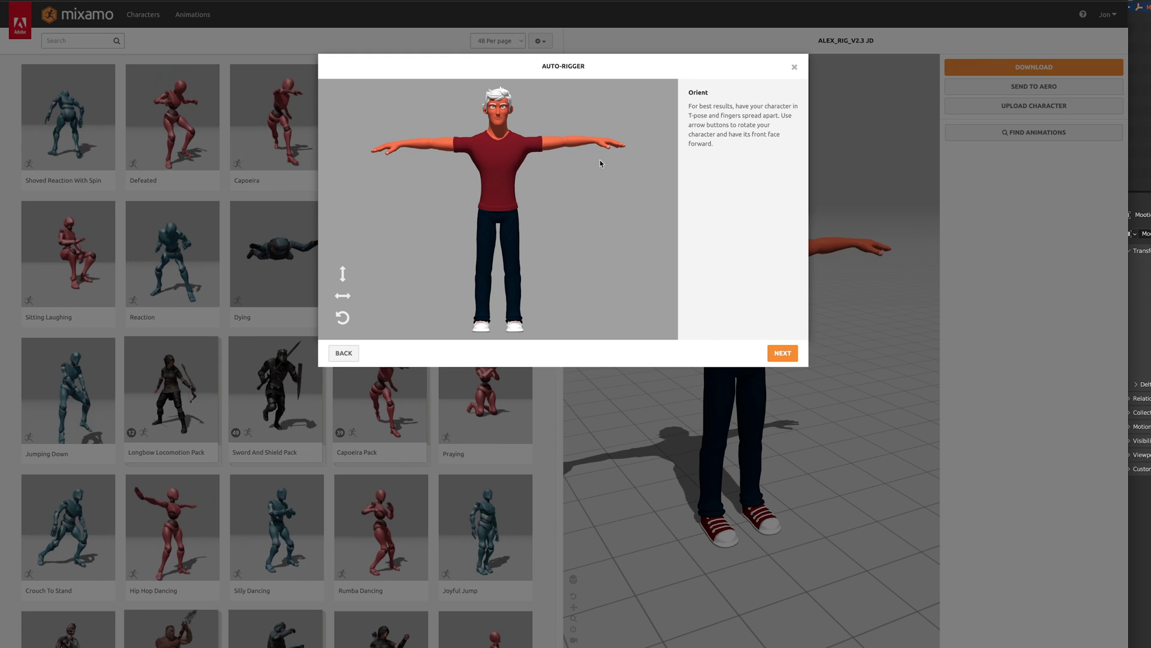
Step: Place the chin, wrist, elbow, knee and groin markers, then run the auto-rigger
left_click(777, 354)
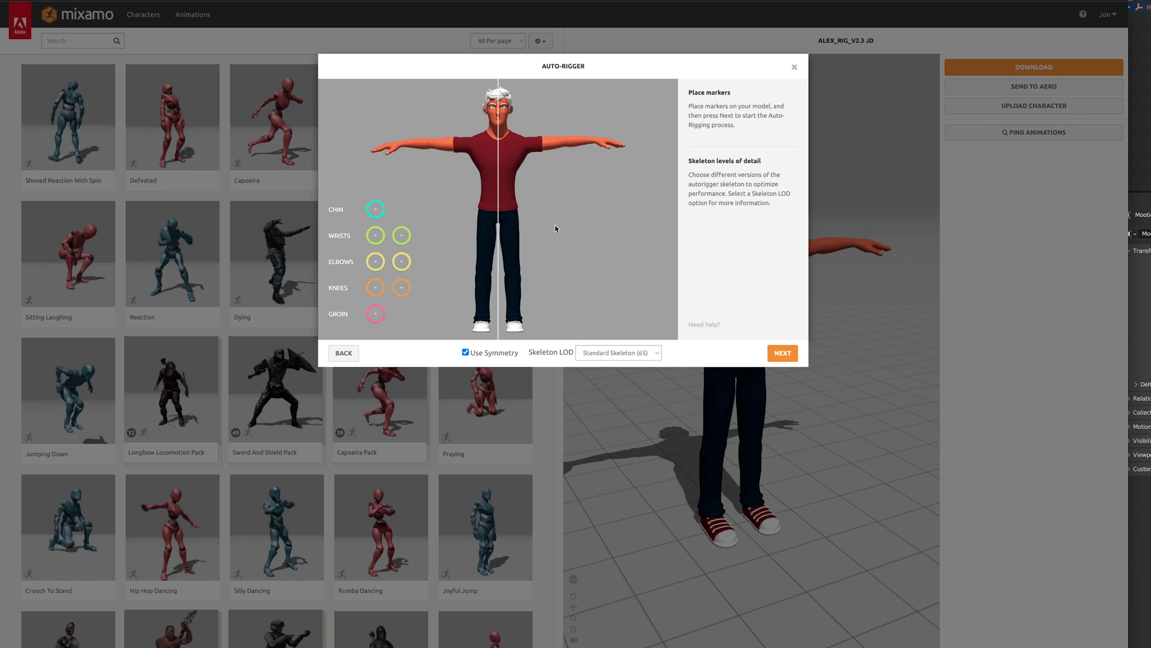
mouse_move(375, 209)
left_mouse_down()
mouse_move(471, 177)
mouse_move(498, 125)
left_mouse_up()
left_click_drag(375, 235, 402, 143)
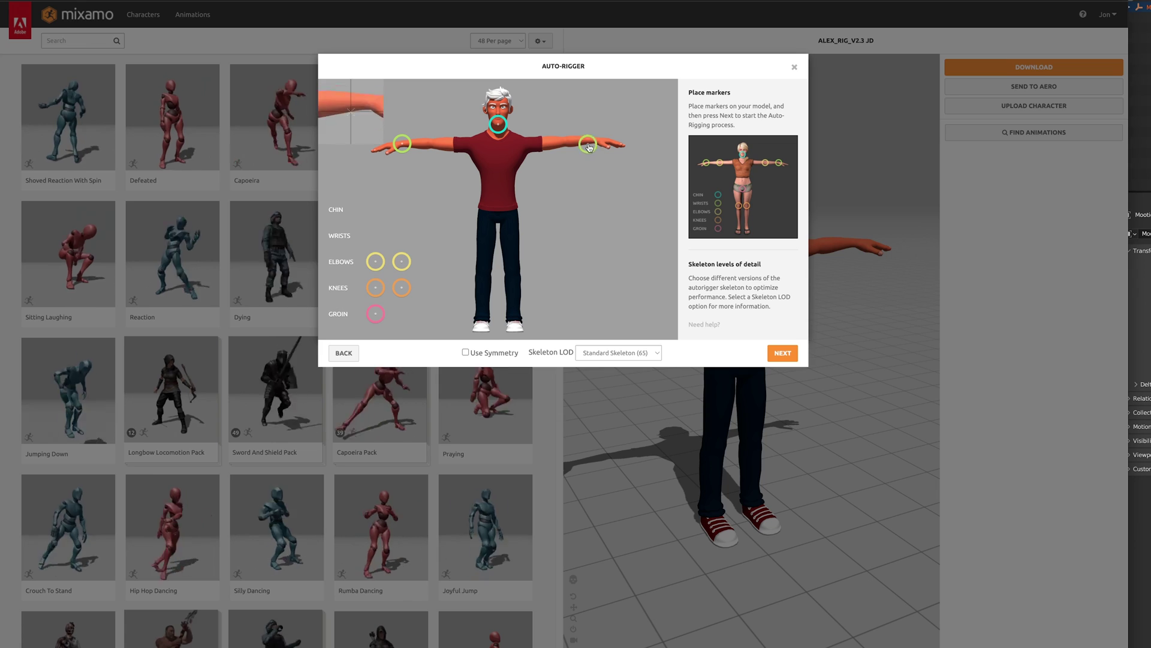
left_click_drag(376, 262, 432, 143)
left_click_drag(375, 288, 482, 264)
left_click_drag(379, 316, 497, 211)
left_click(465, 352)
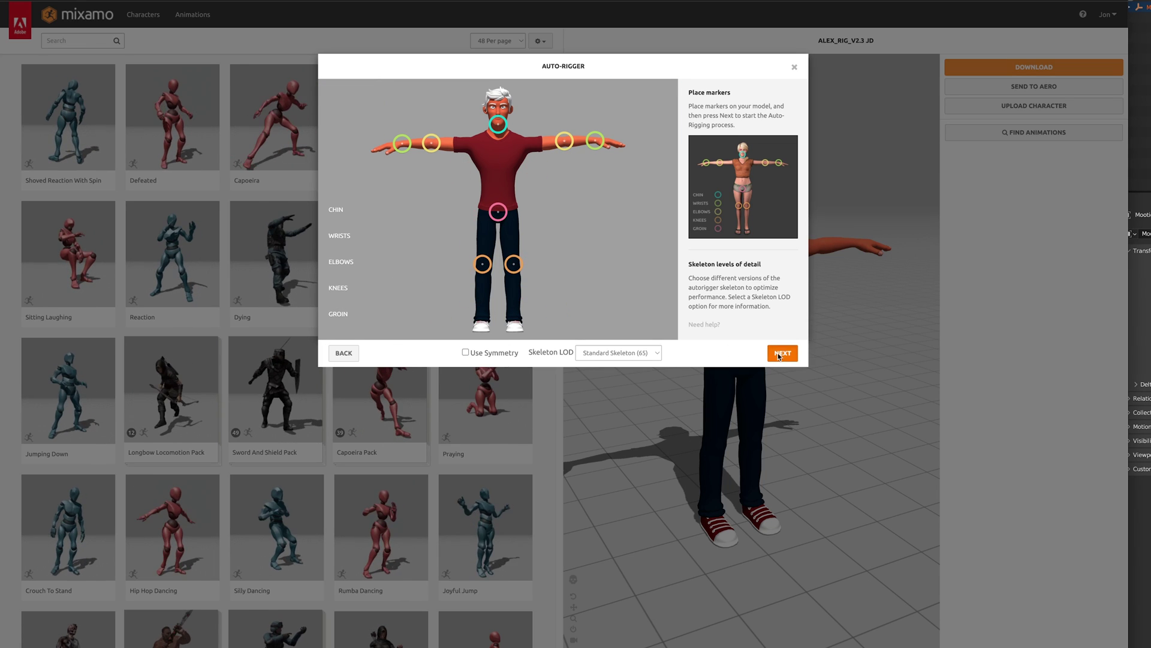
left_click(780, 353)
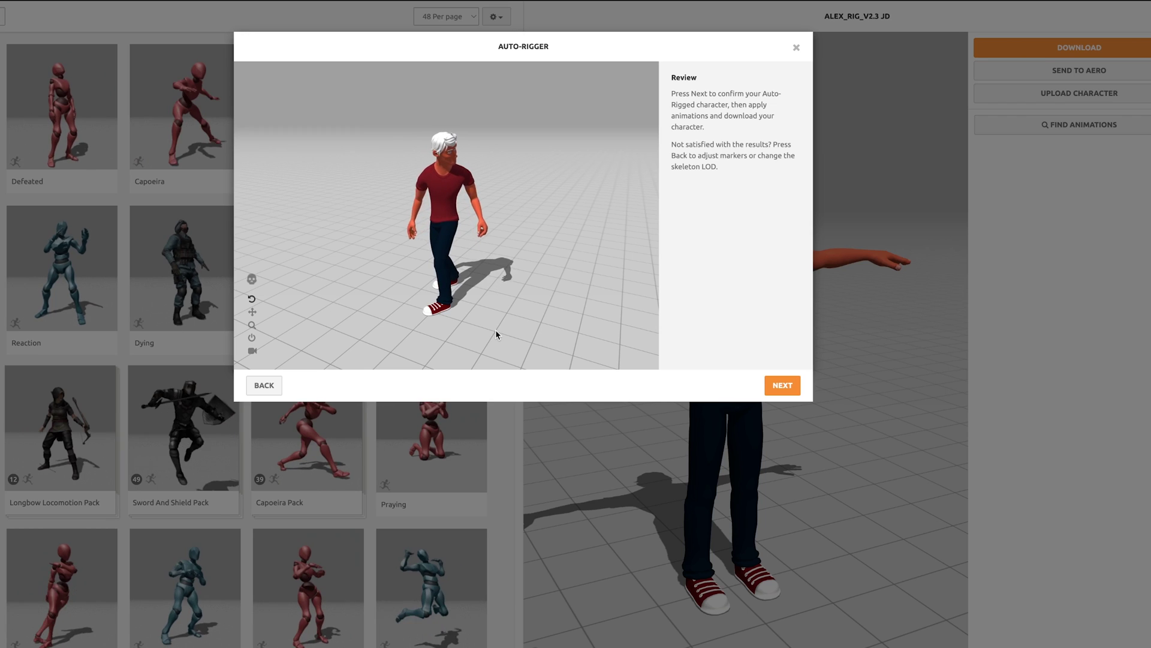
Step: Accept the uploaded rigged character and download it as FBX Binary in T-pose
left_click(779, 386)
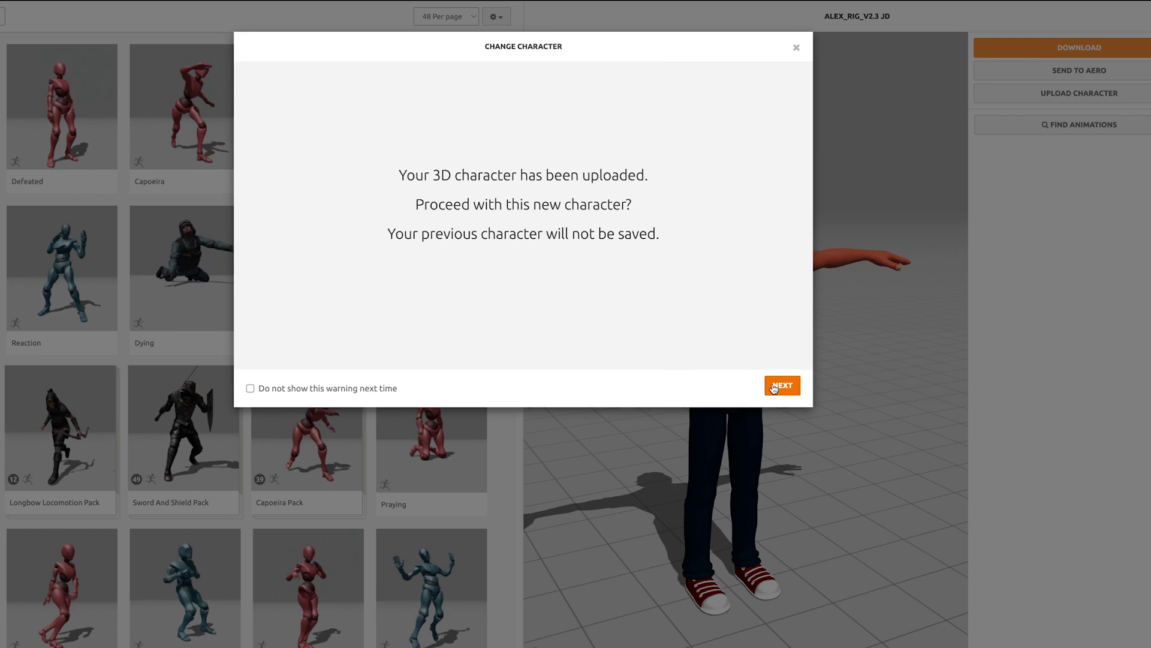
left_click(778, 387)
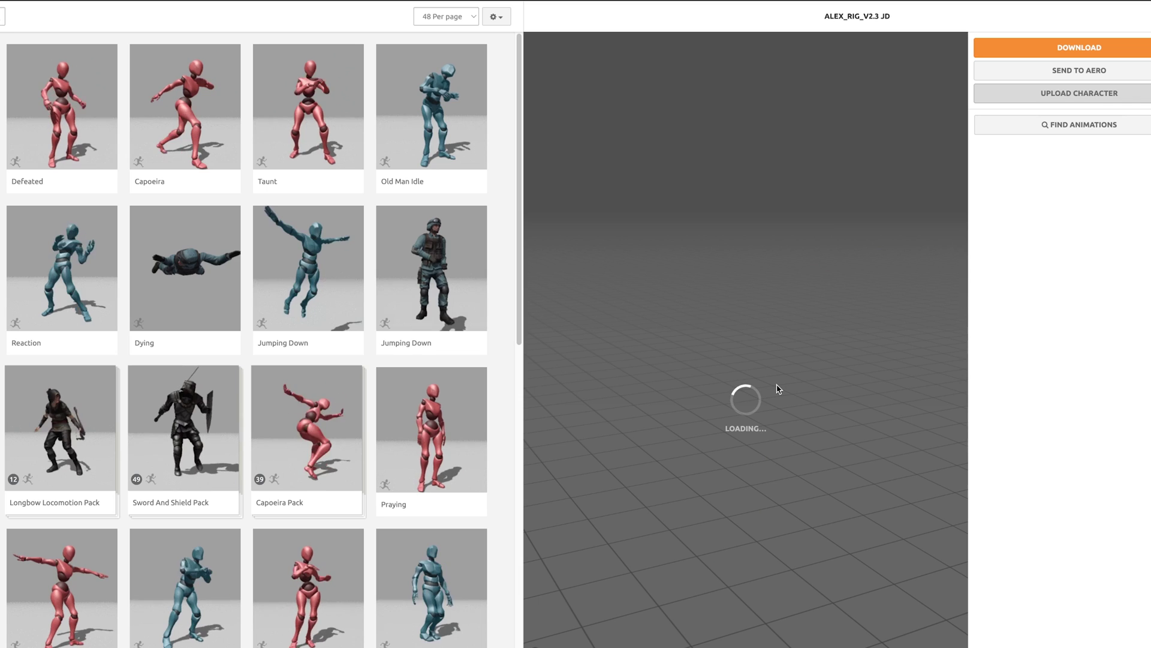
left_click(1041, 48)
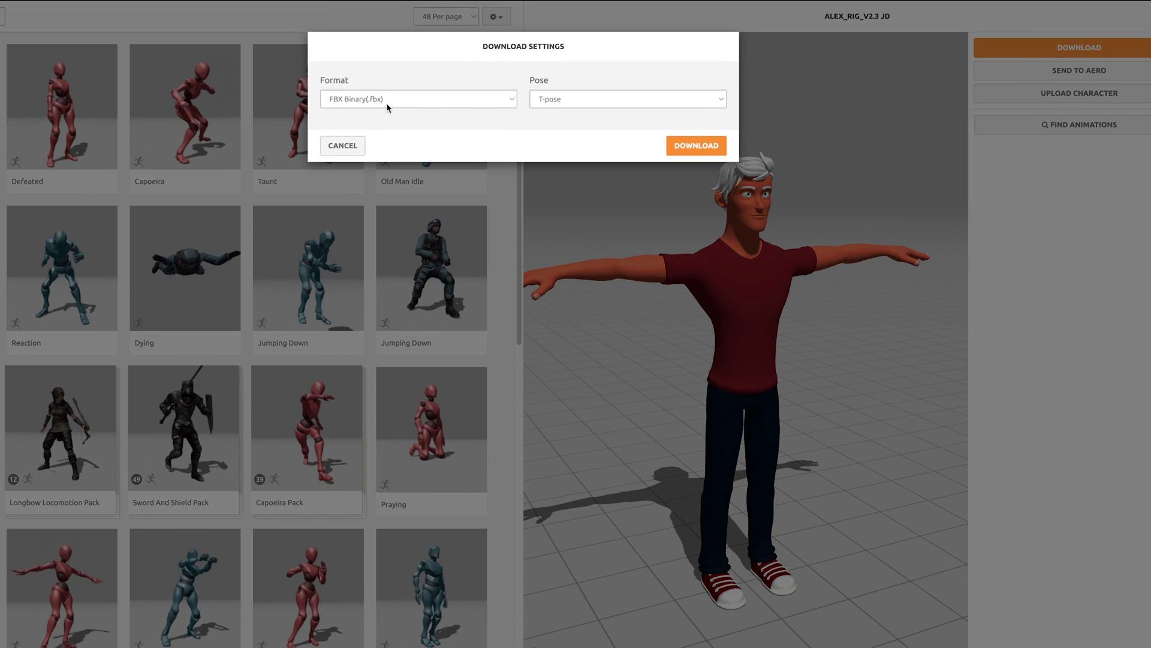
left_click(688, 147)
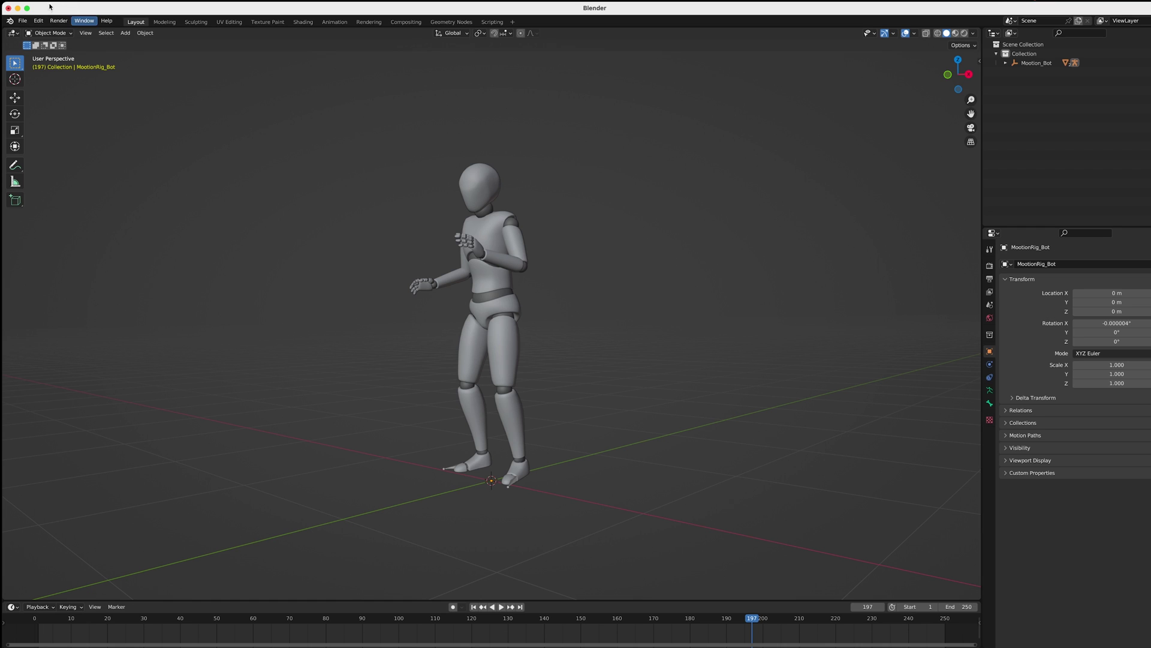
Step: Import the Mixamo character FBX and move it along X to 1.2142 m beside the bot
left_click(23, 21)
mouse_move(37, 147)
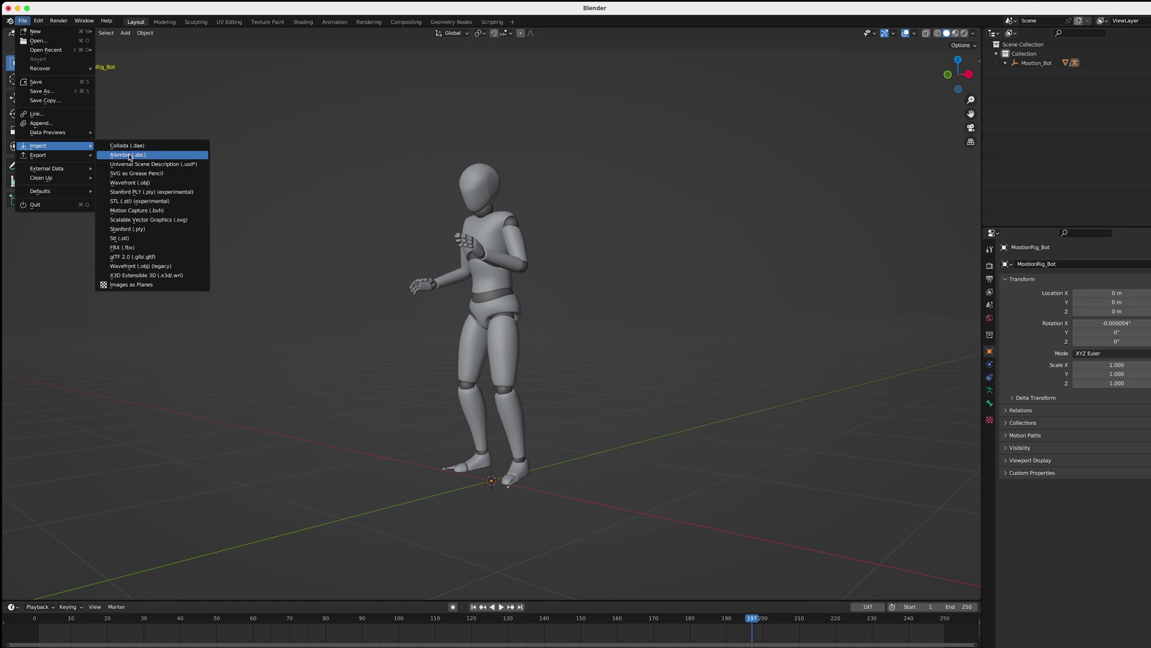
left_click(142, 247)
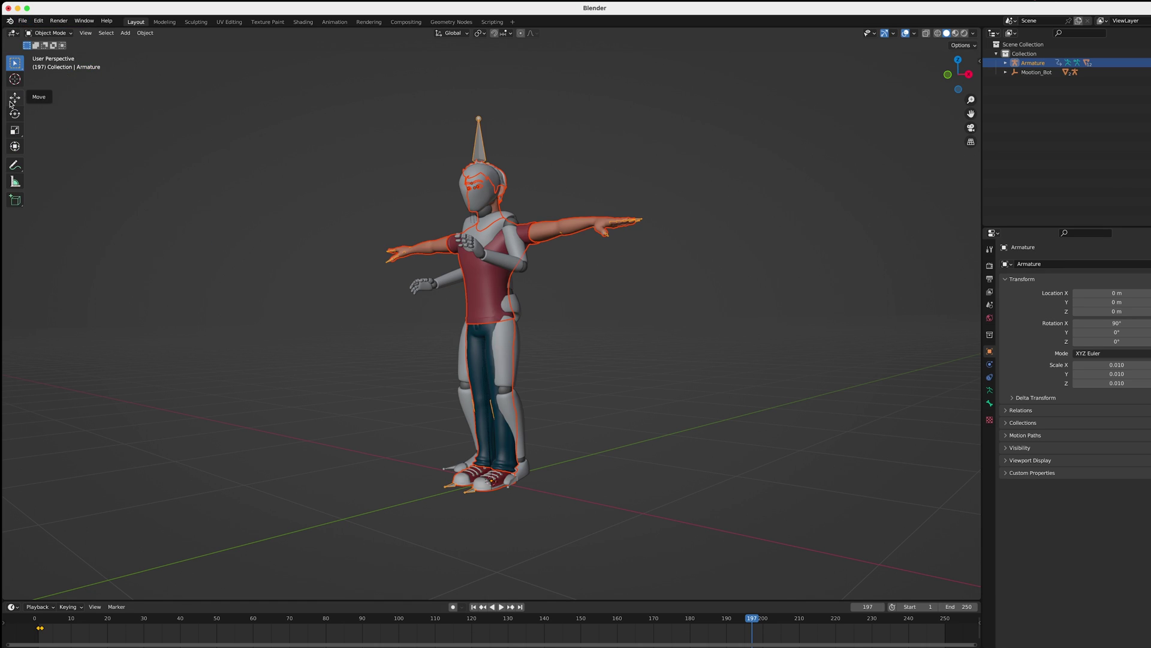
left_click(15, 97)
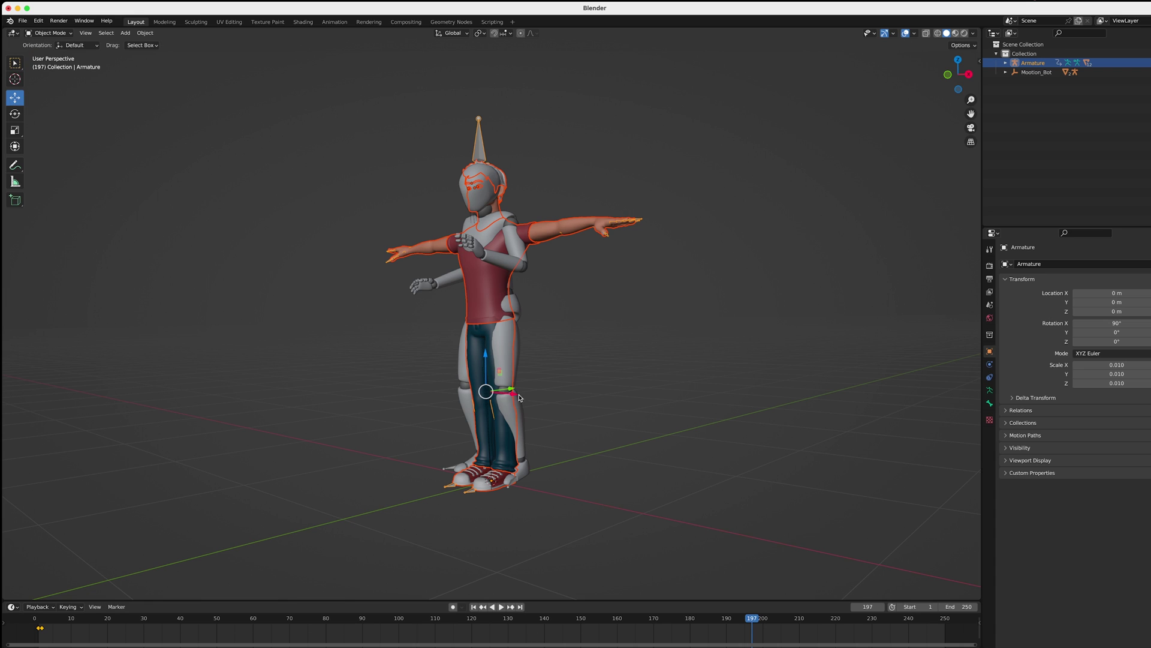
left_click_drag(510, 397, 557, 407)
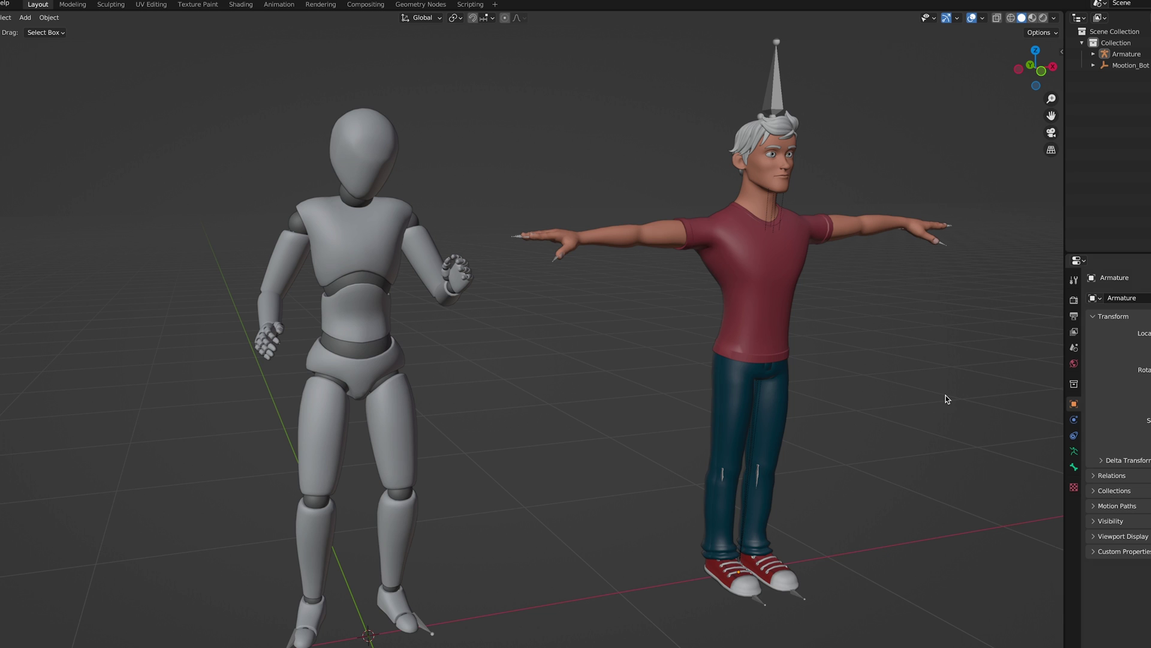
Step: Open the sidebar's ARP tab and expand the Auto-Rig Pro: Remap panel
left_click(1060, 51)
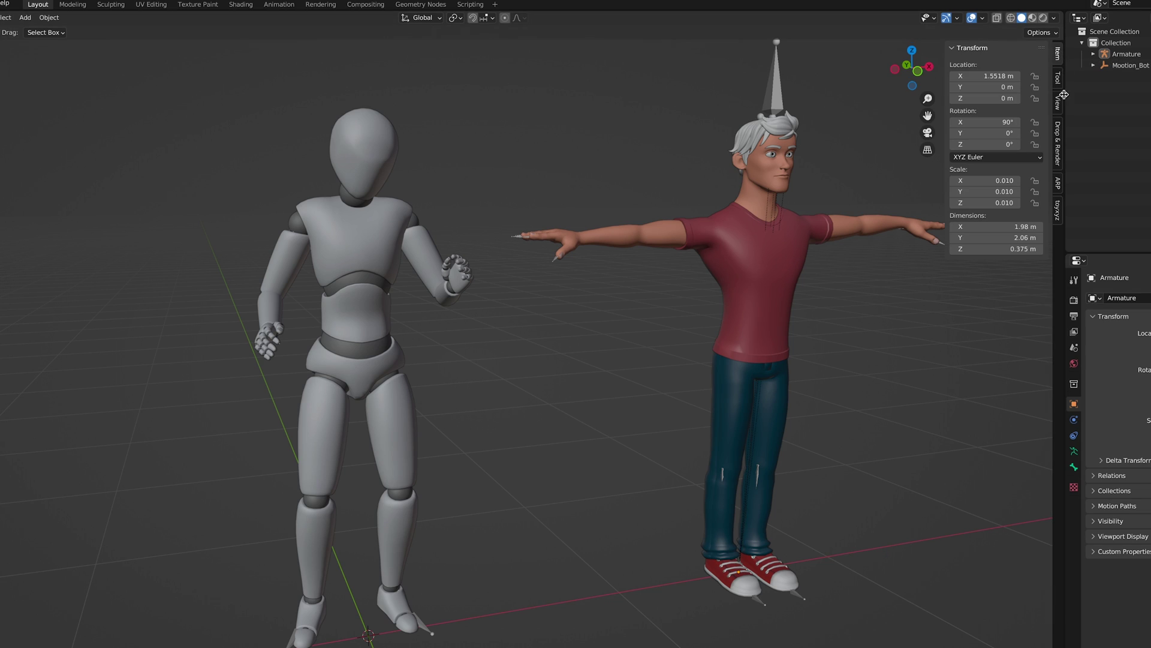
left_click(1058, 186)
left_click(988, 313)
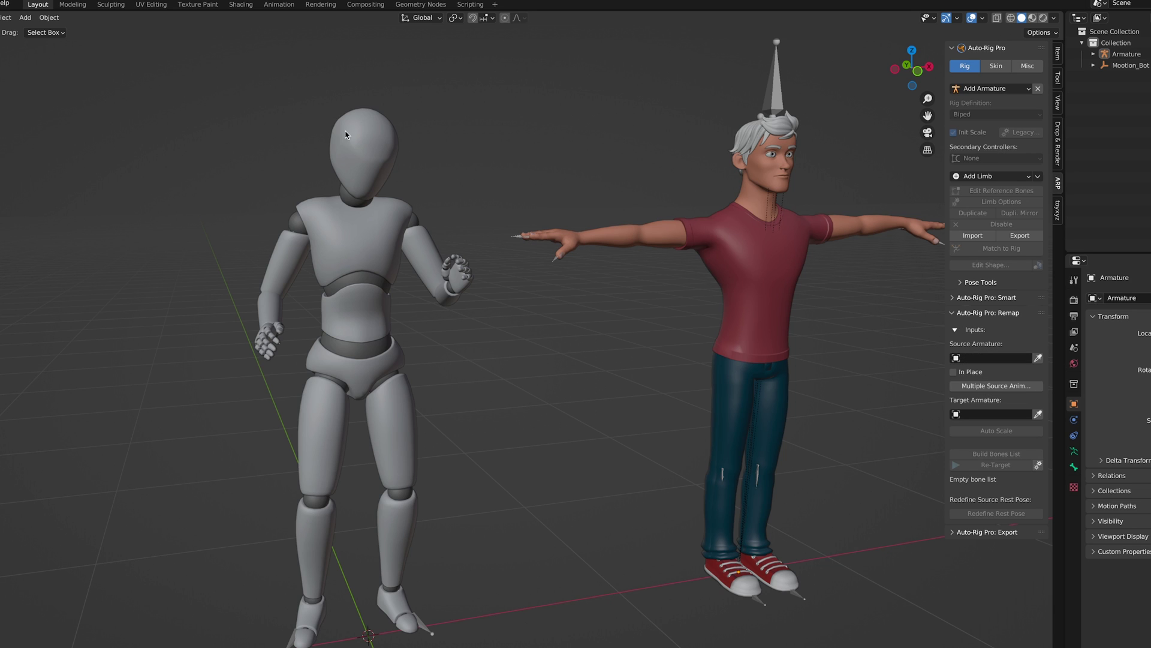
Step: Set MootionRig_Bot as the source armature and the Mixamo Armature as the target
left_click(1059, 65)
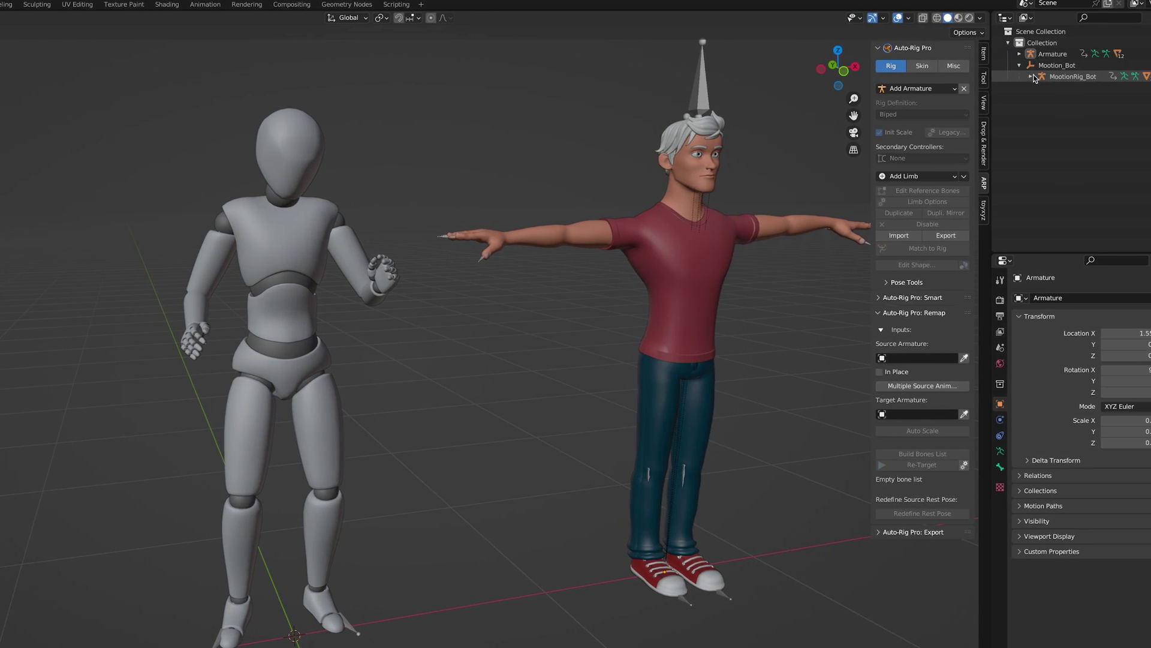
left_click(1070, 76)
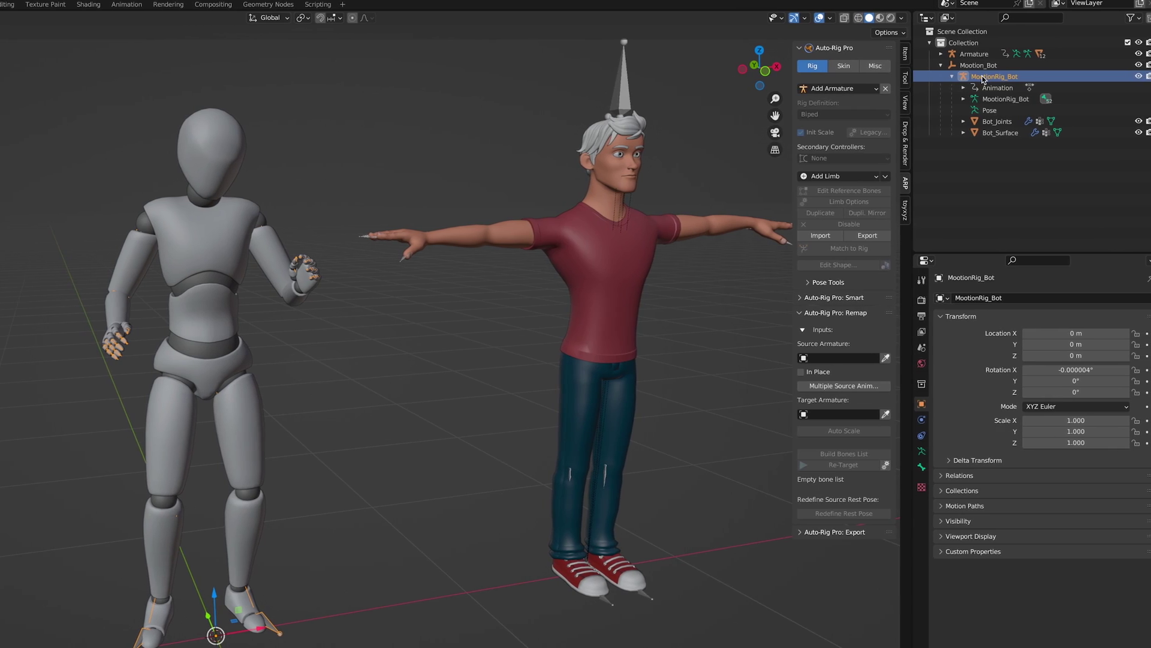
left_click(1032, 99)
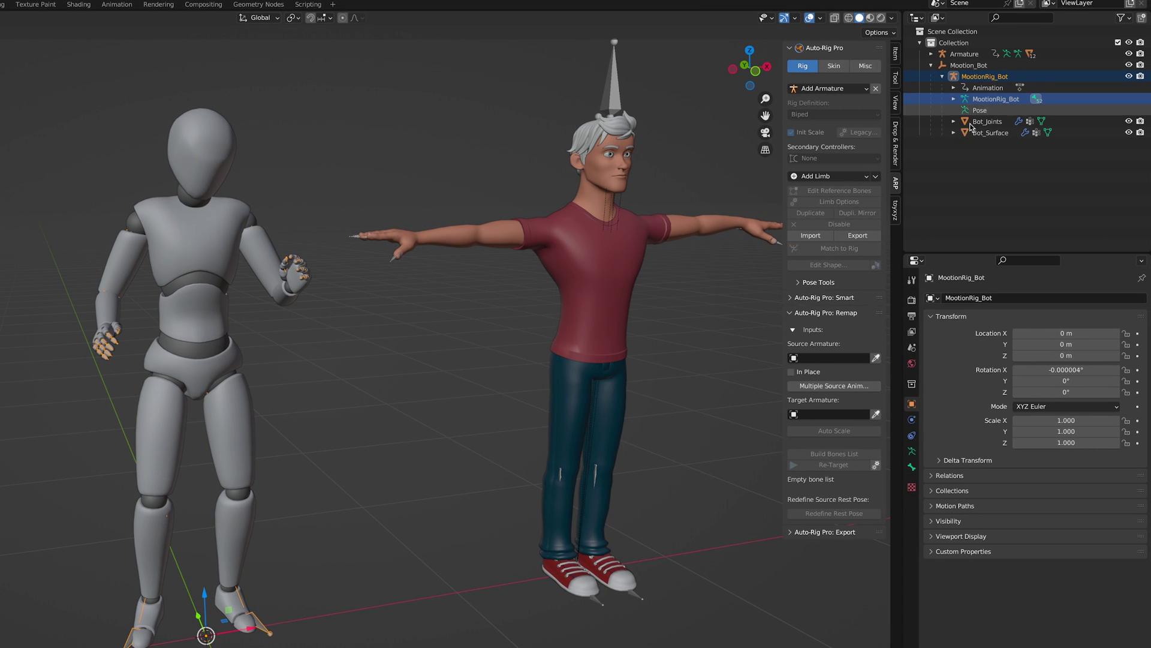
left_click(877, 357)
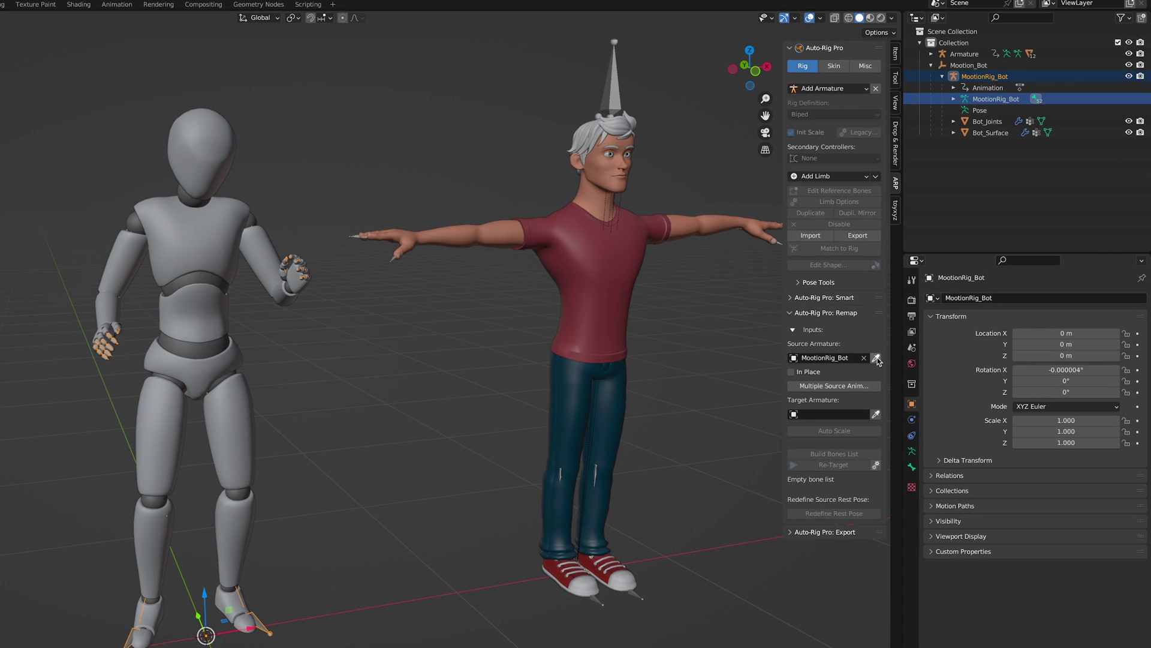
left_click(614, 98)
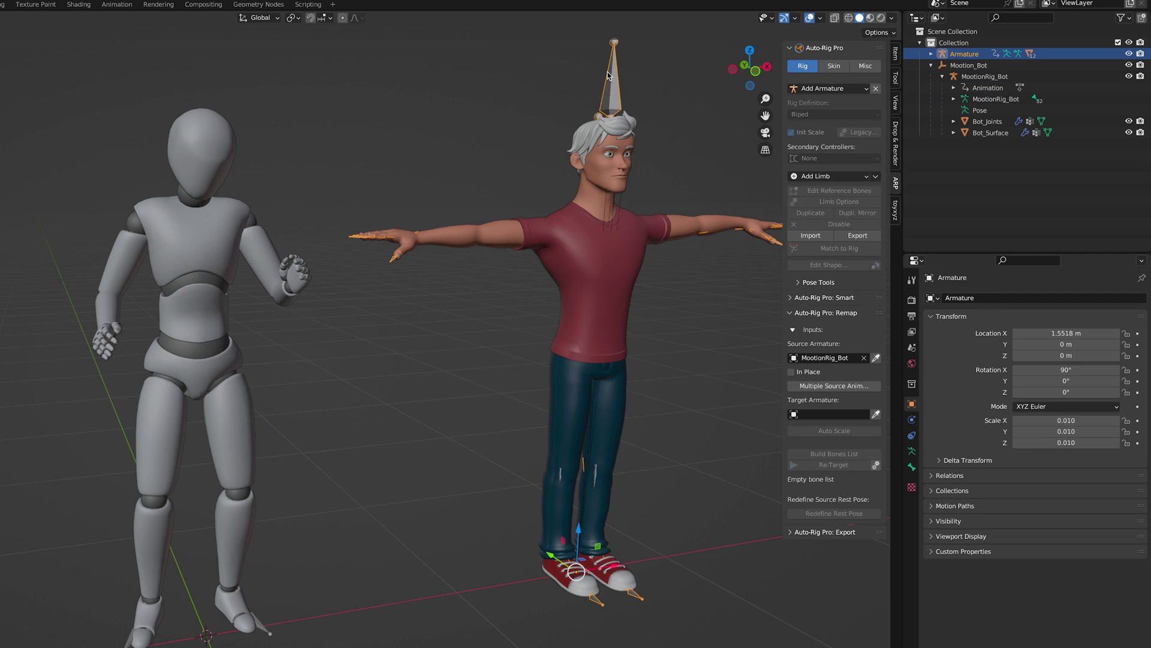
left_click(876, 414)
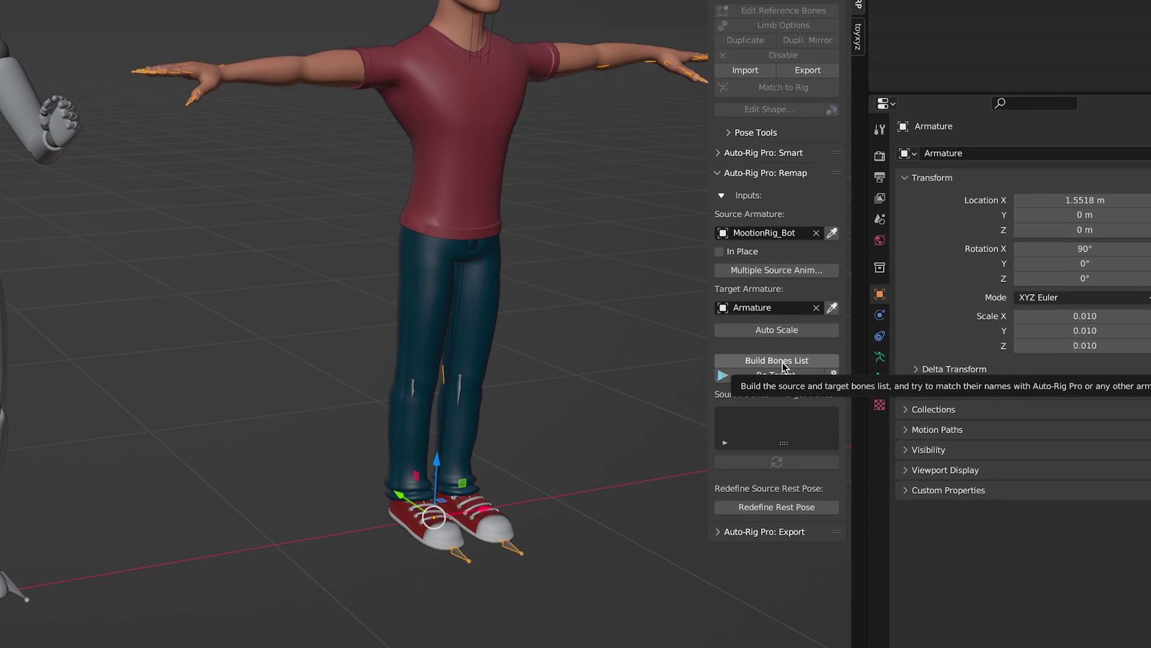
Step: Build the bone list, set Hips as root, and retarget the bot's animation over frames 1–323
left_click(730, 277)
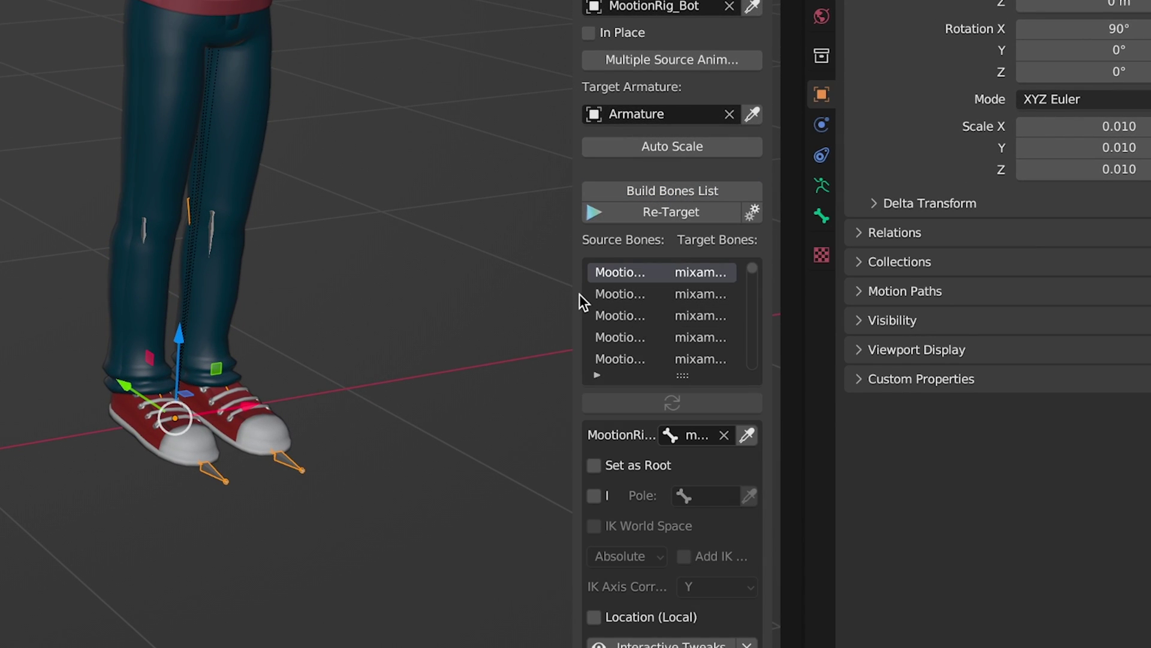
left_click_drag(571, 294, 331, 291)
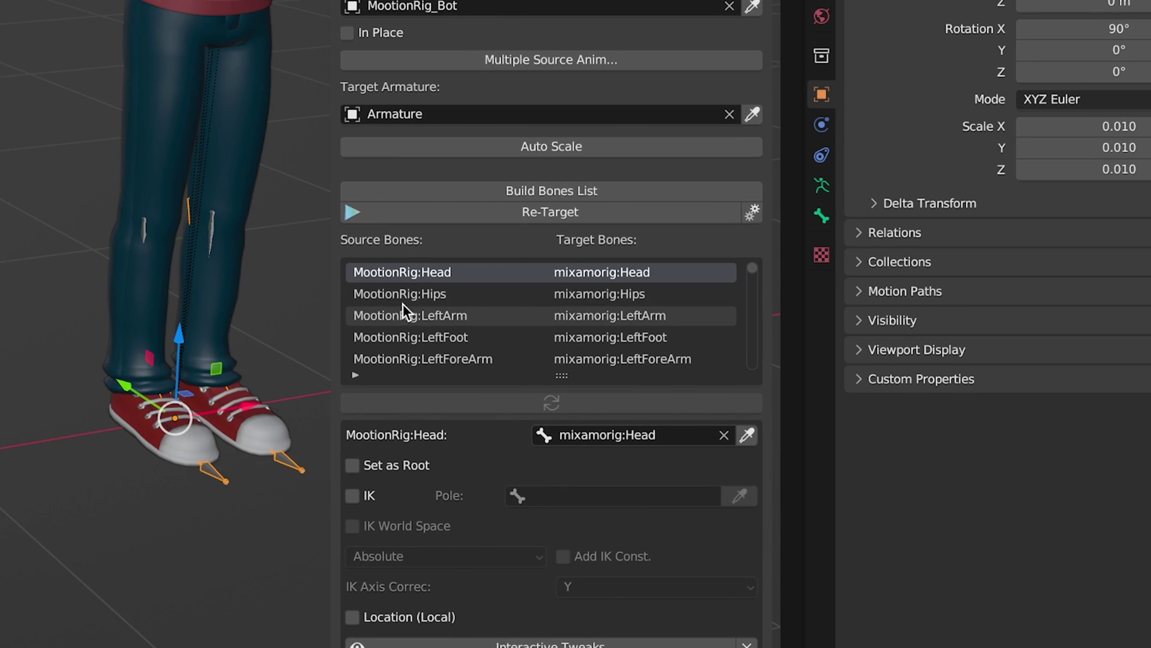
left_click(431, 295)
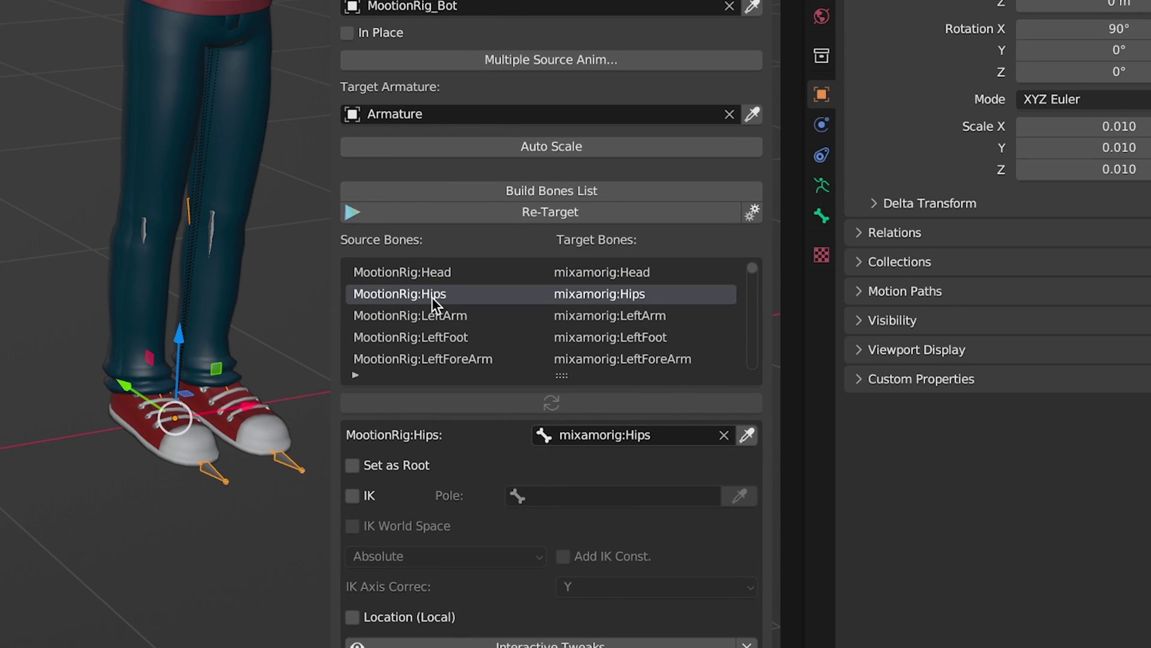
left_click(357, 466)
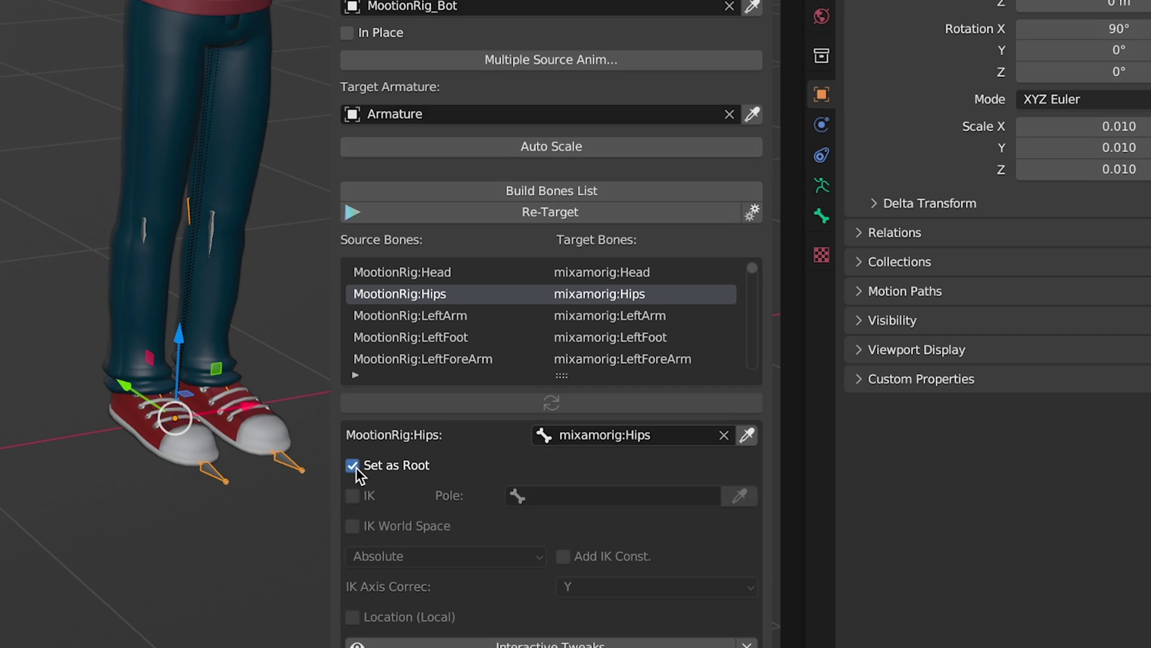
left_click(543, 217)
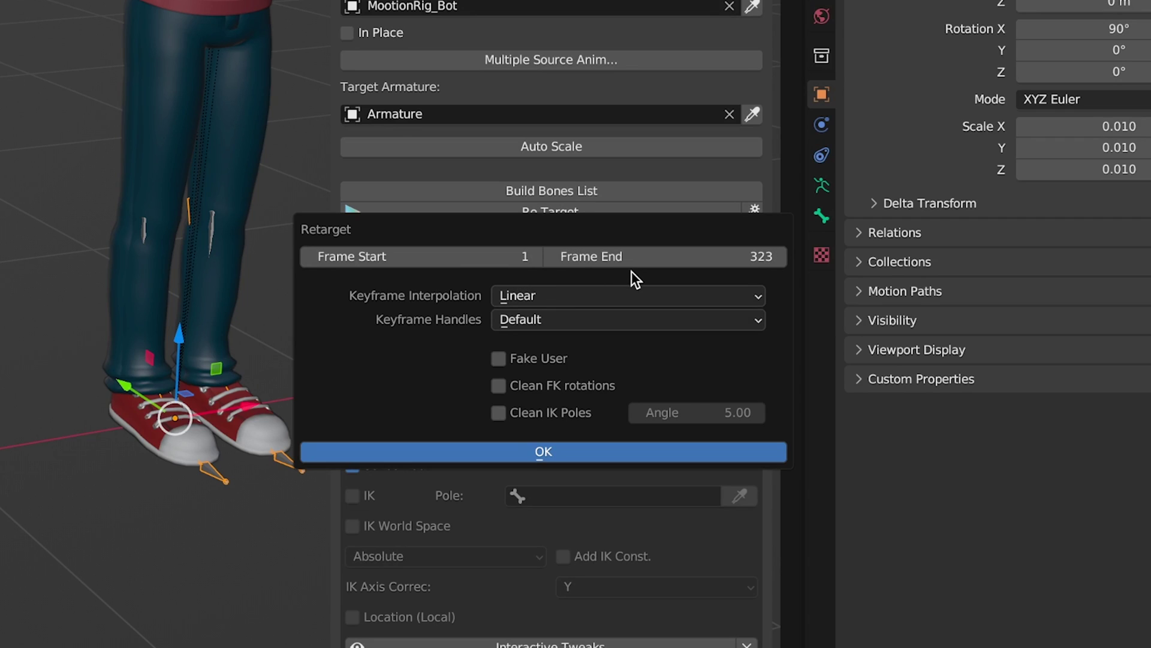
left_click(548, 453)
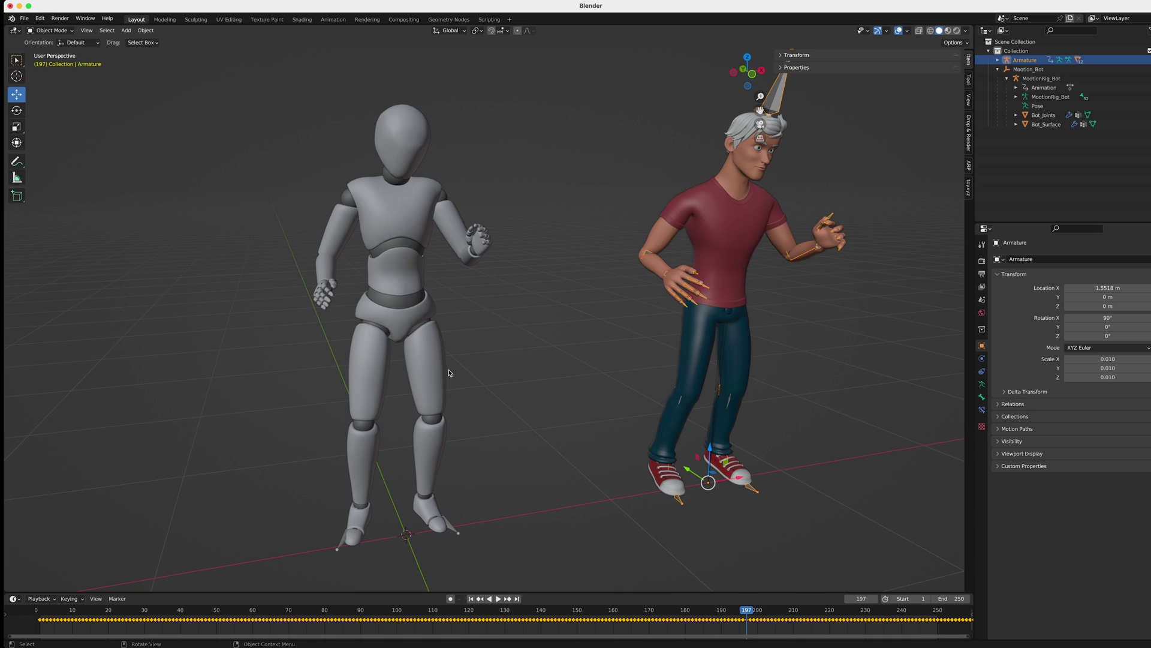
Step: Play the retargeted dance and orbit the view to see both characters
key("space")
scroll(502, 331, "down", 3)
middle_click_drag(503, 331, 456, 336)
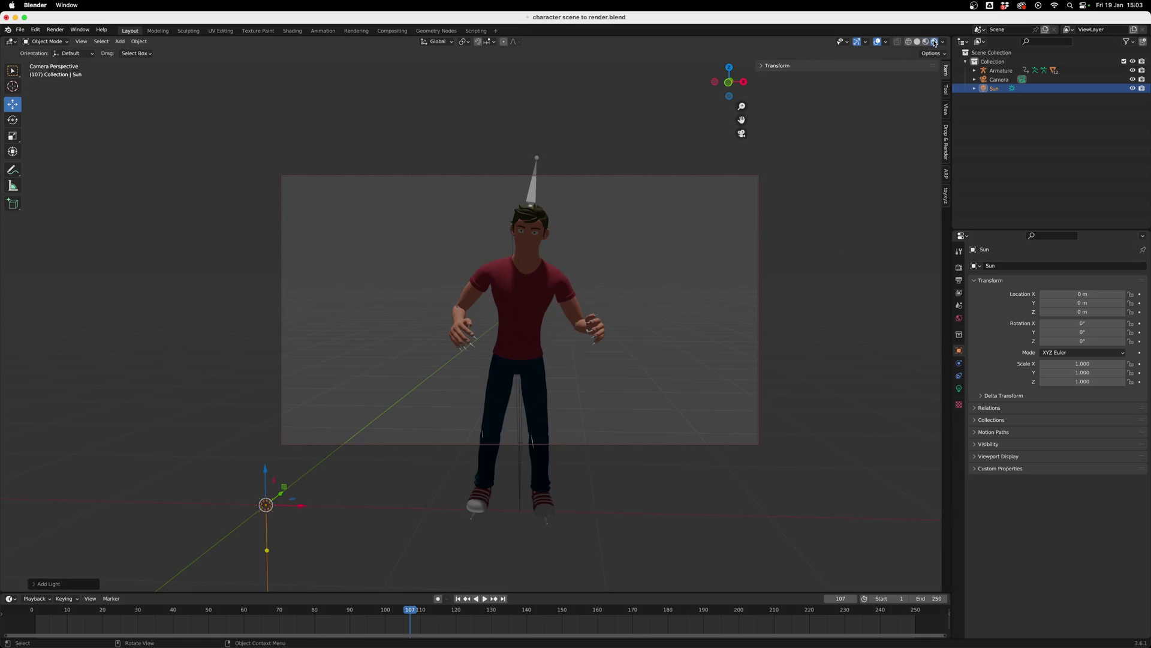
Step: Add a point light and raise it above the characters
left_click(120, 41)
left_click(218, 161)
left_click_drag(284, 487, 446, 171)
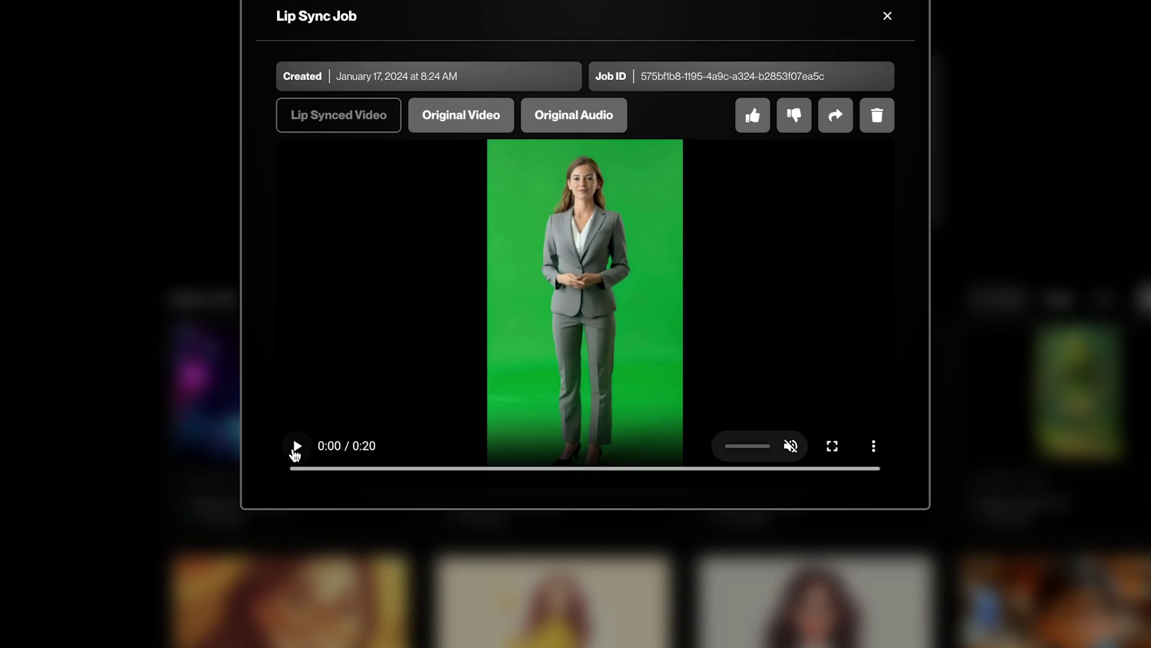
Step: Play the Lip Synced Video of the opened Sync Labs job
left_click(296, 446)
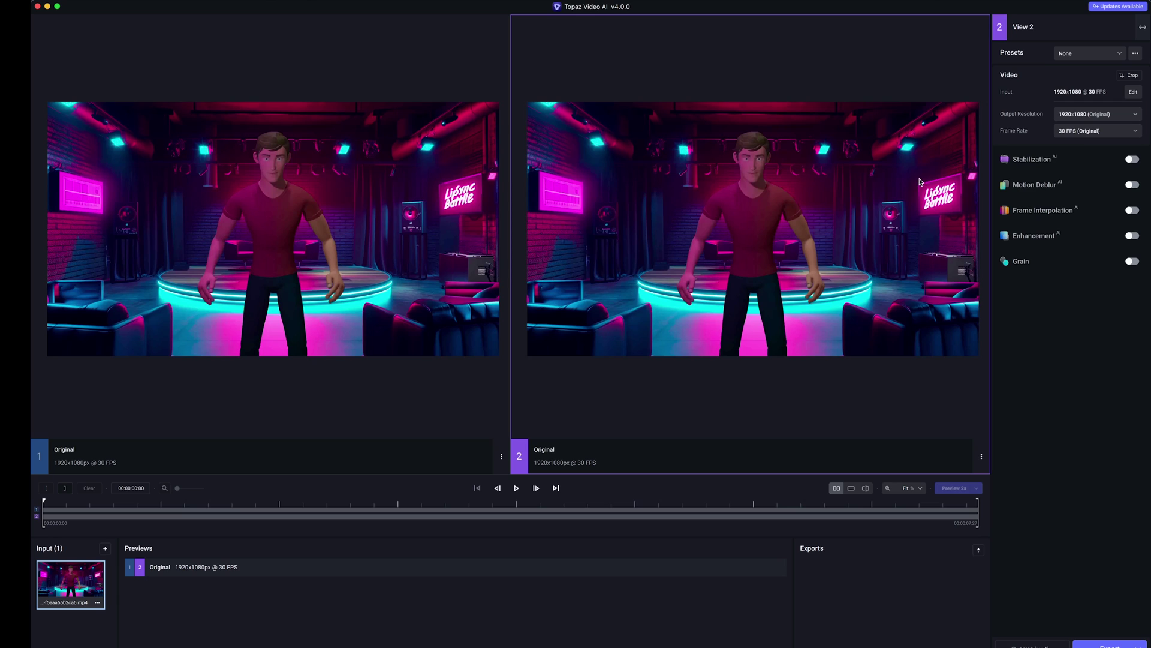
Step: Set output to 3840x2160 (4K), keep Proteus - Enhance MQ, and export the video
left_click(1090, 116)
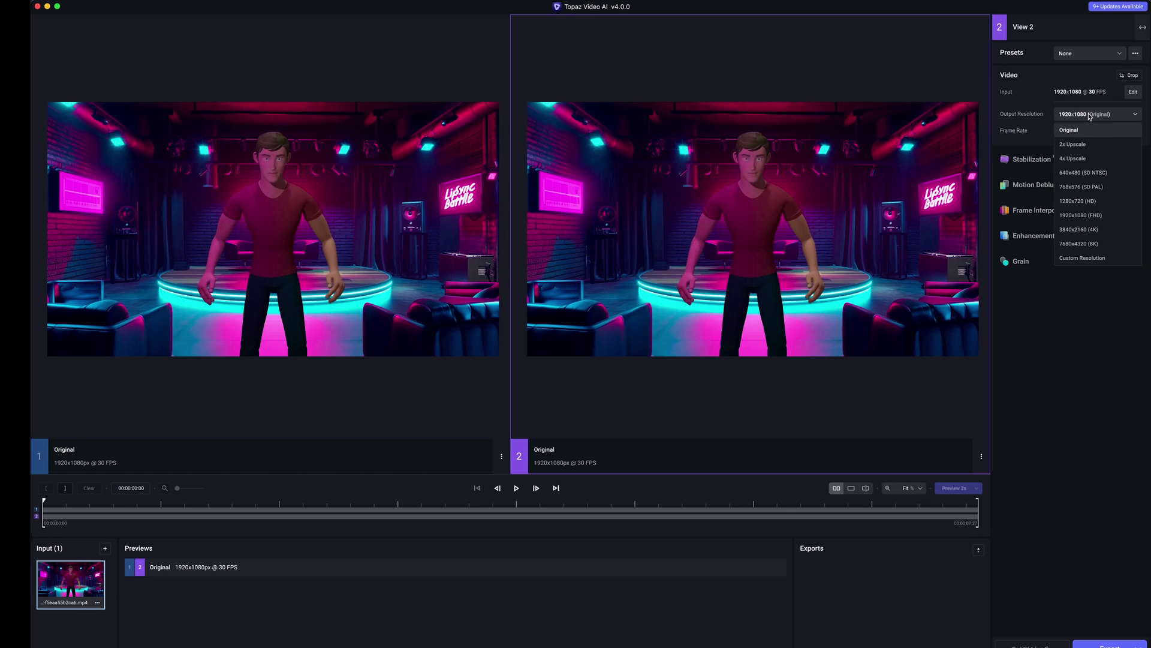
left_click(1085, 229)
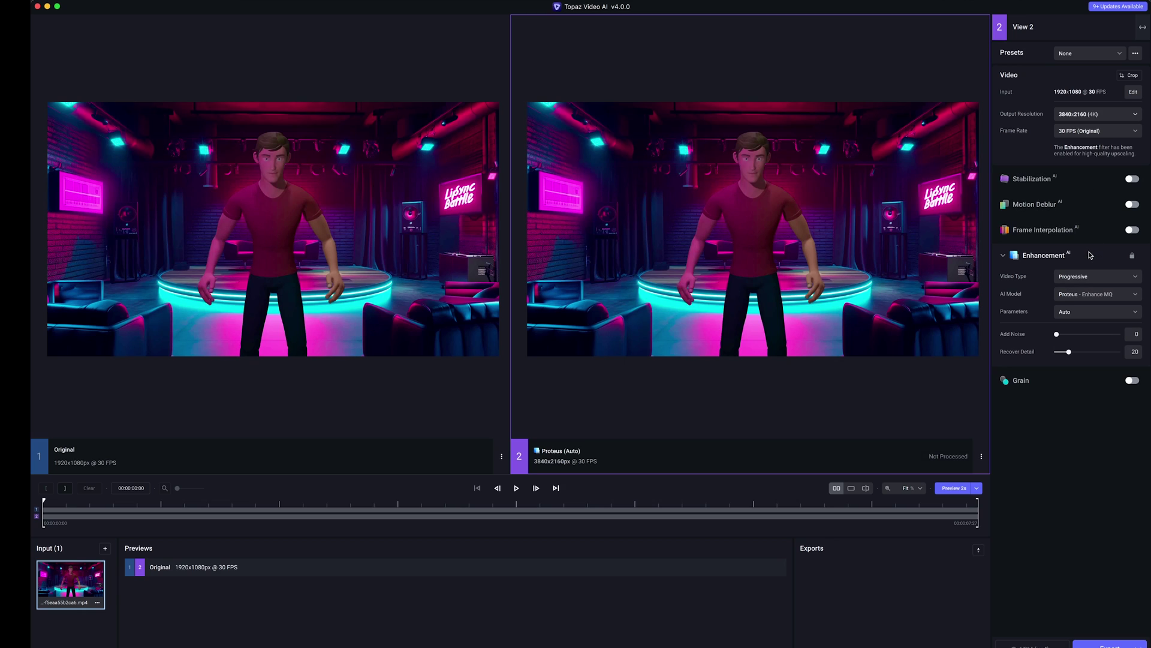
left_click(1079, 295)
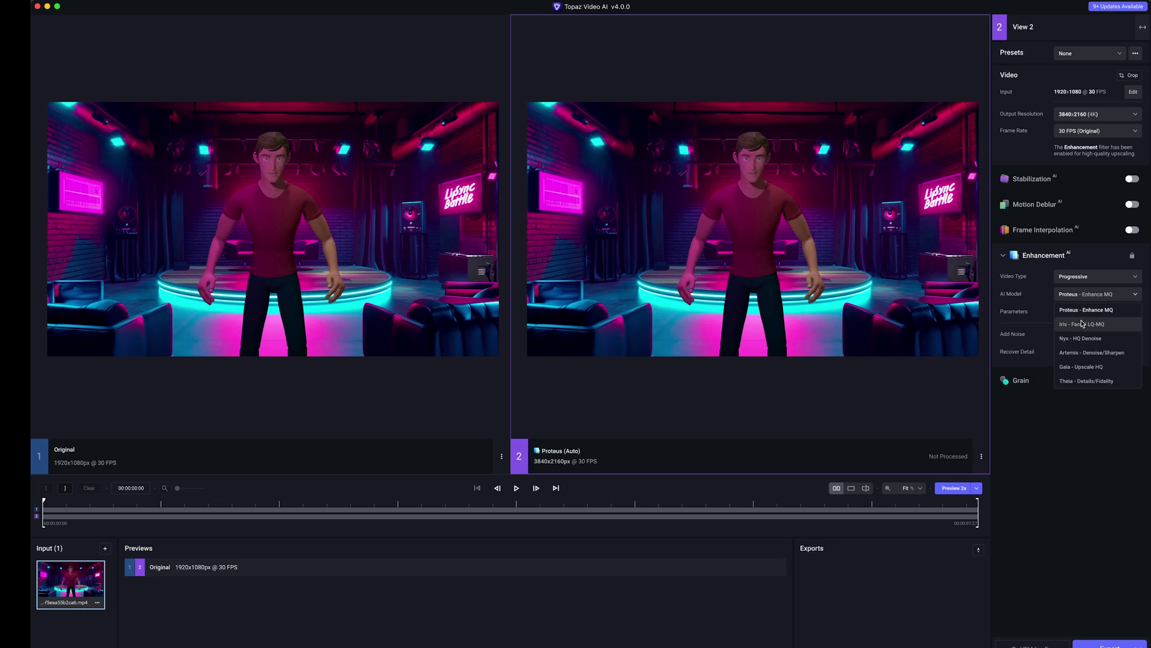
left_click(1110, 484)
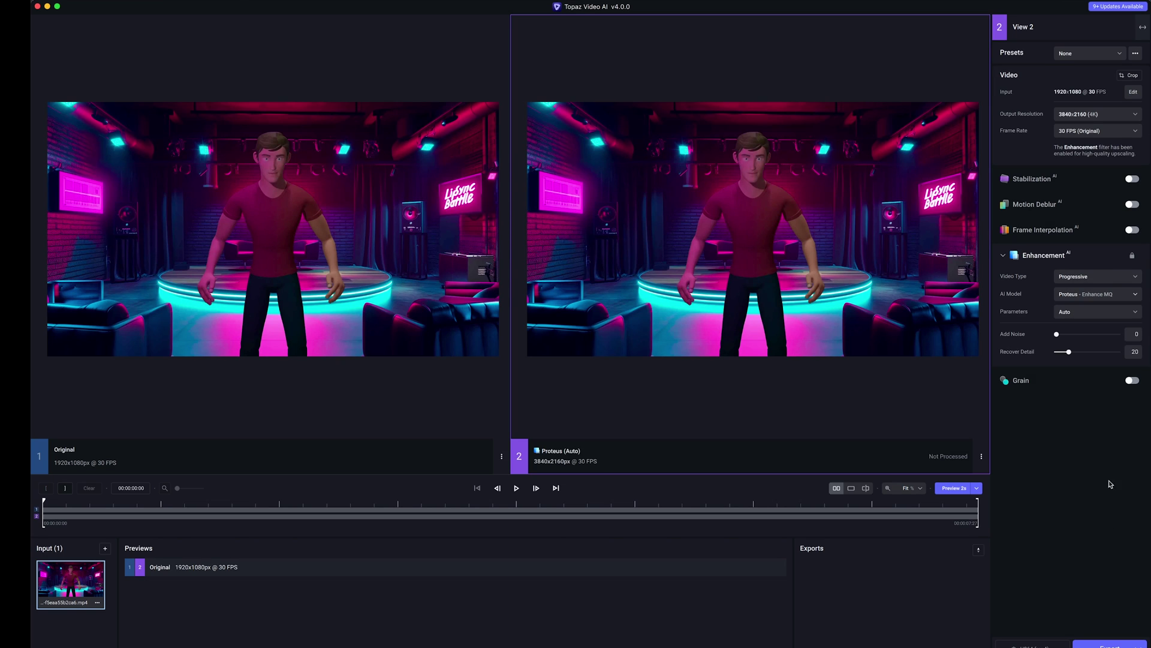
left_click(1105, 641)
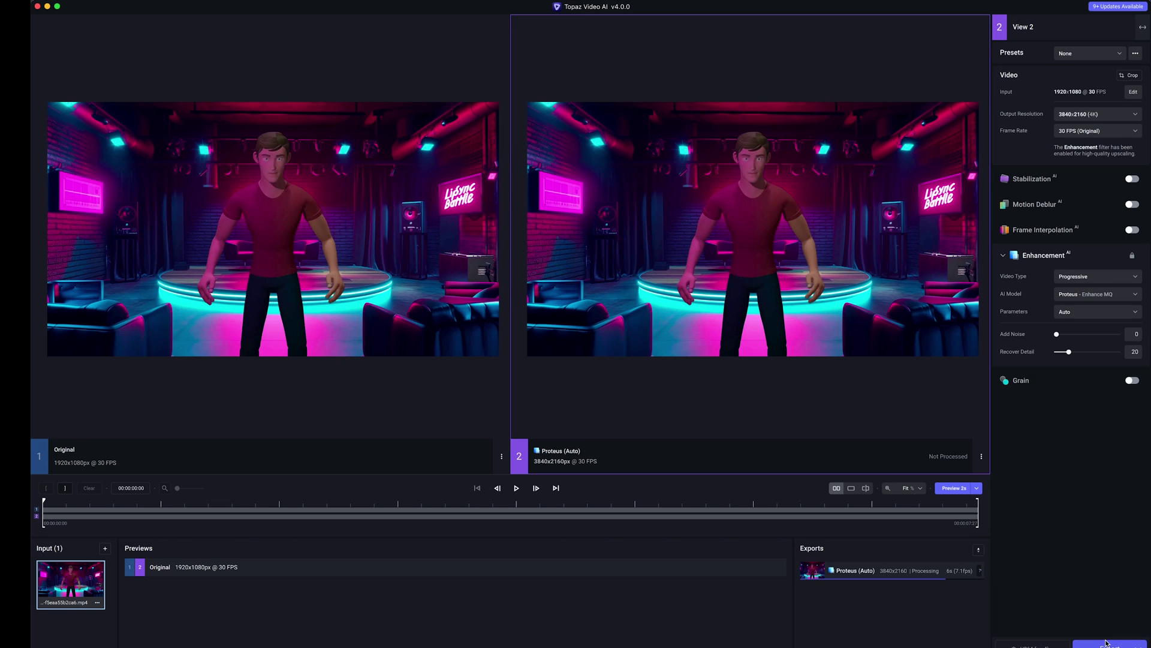